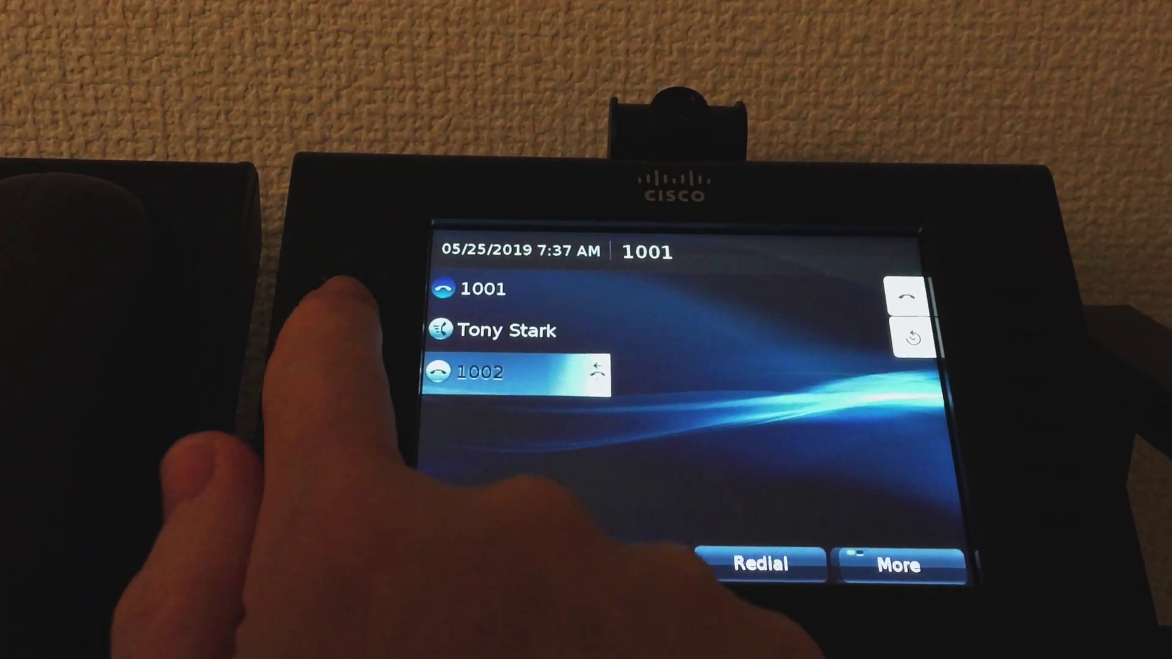
Sign in to Cisco Unified CM Administration with the account password
{"action": "left_click", "coordinate": [348, 271]}
{"action": "type", "text": "dCloud123!"}
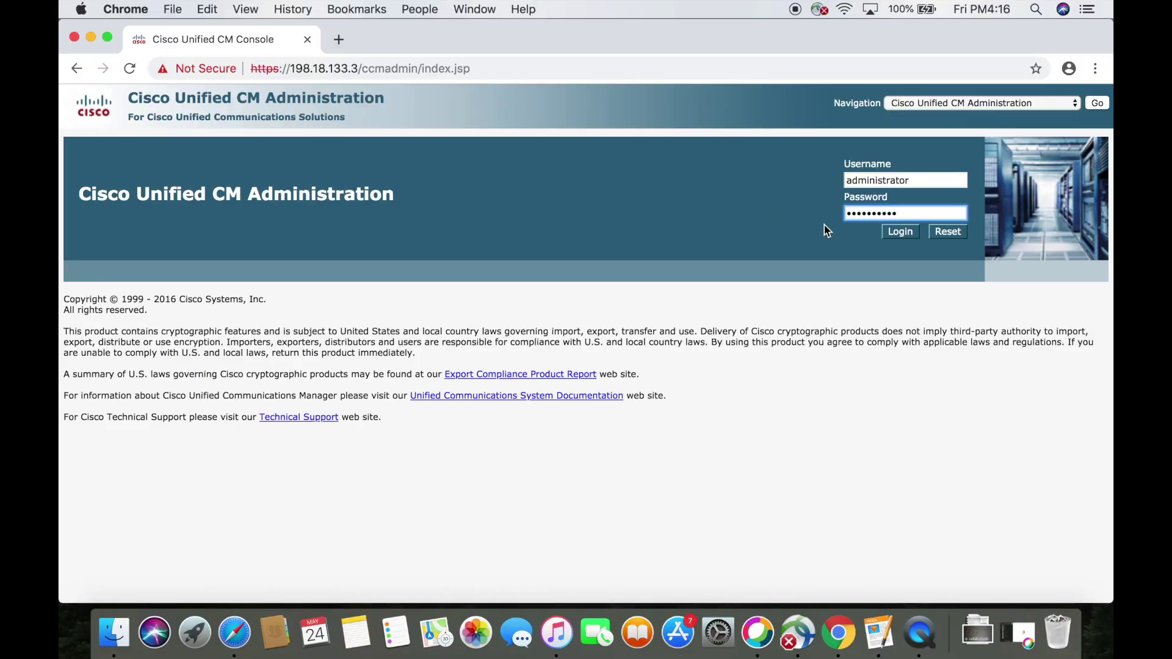
{"action": "left_click", "coordinate": [894, 232]}
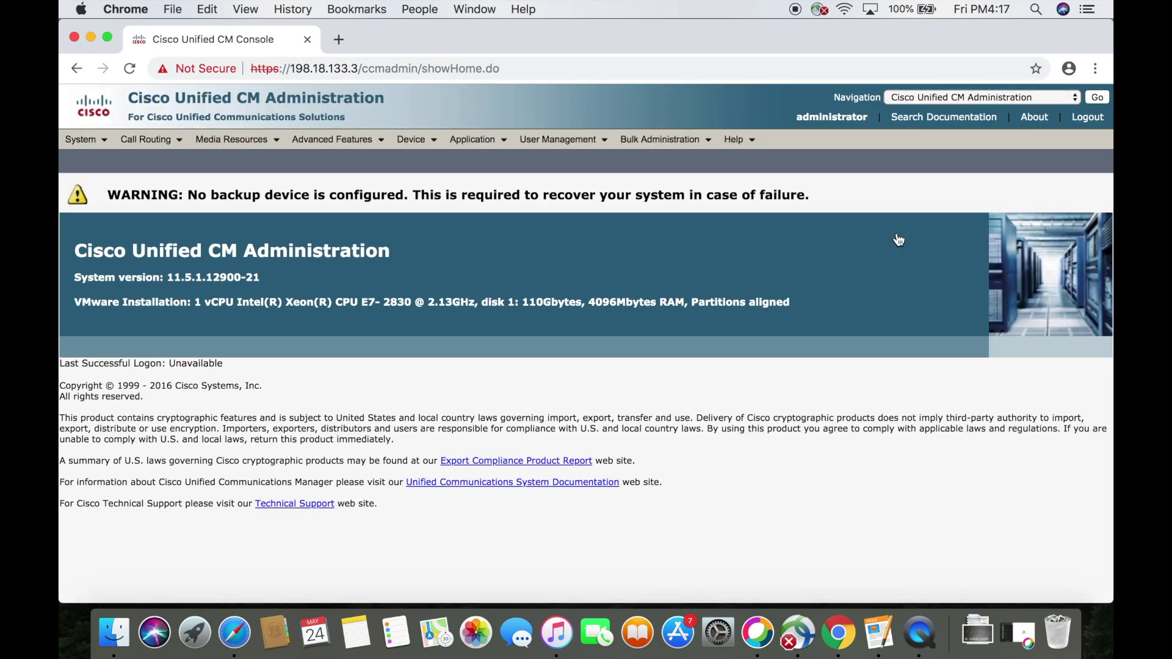
Go to Device > Device Settings > Phone Button Template search page
{"action": "mouse_move", "coordinate": [416, 142]}
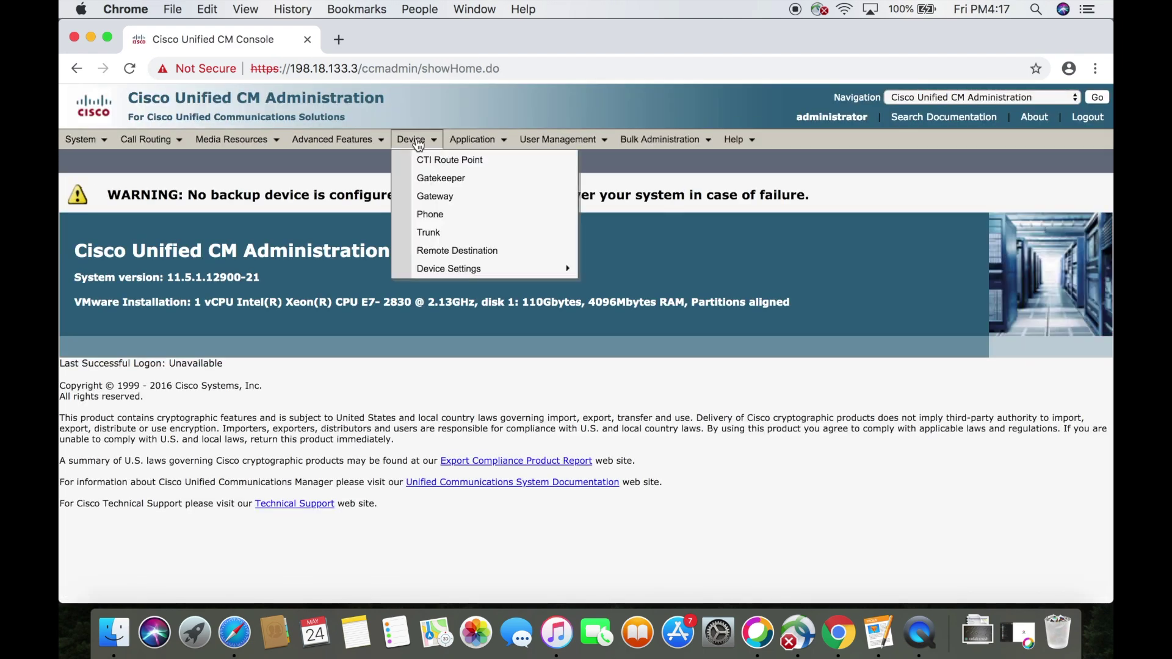
{"action": "mouse_move", "coordinate": [478, 270]}
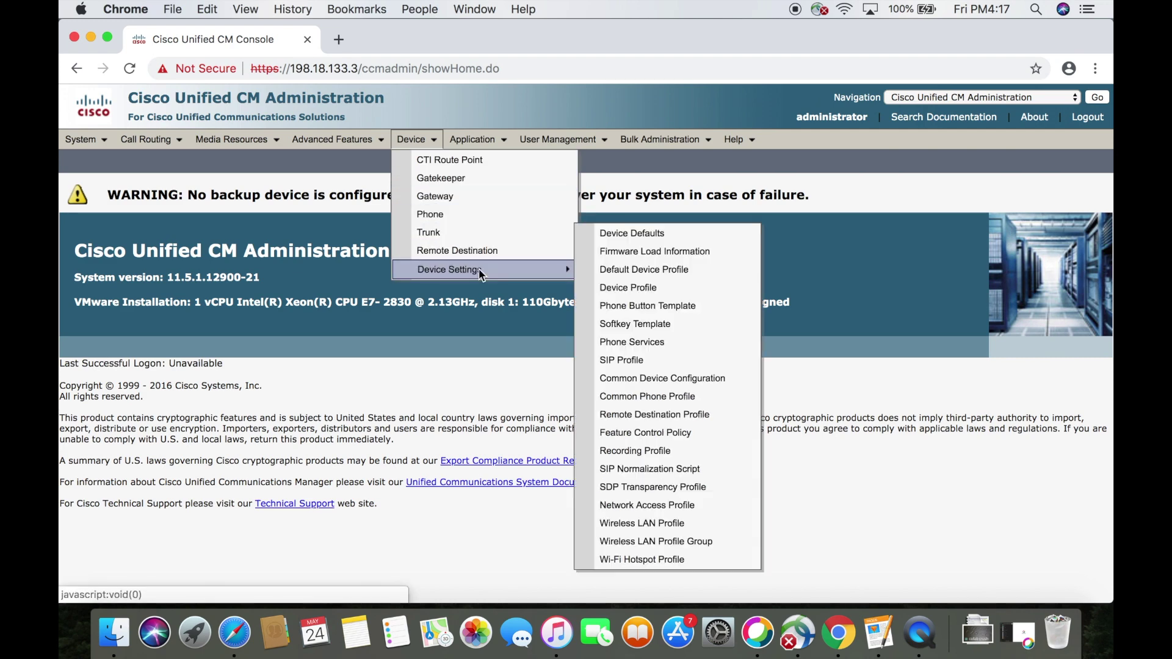
{"action": "left_click", "coordinate": [646, 307]}
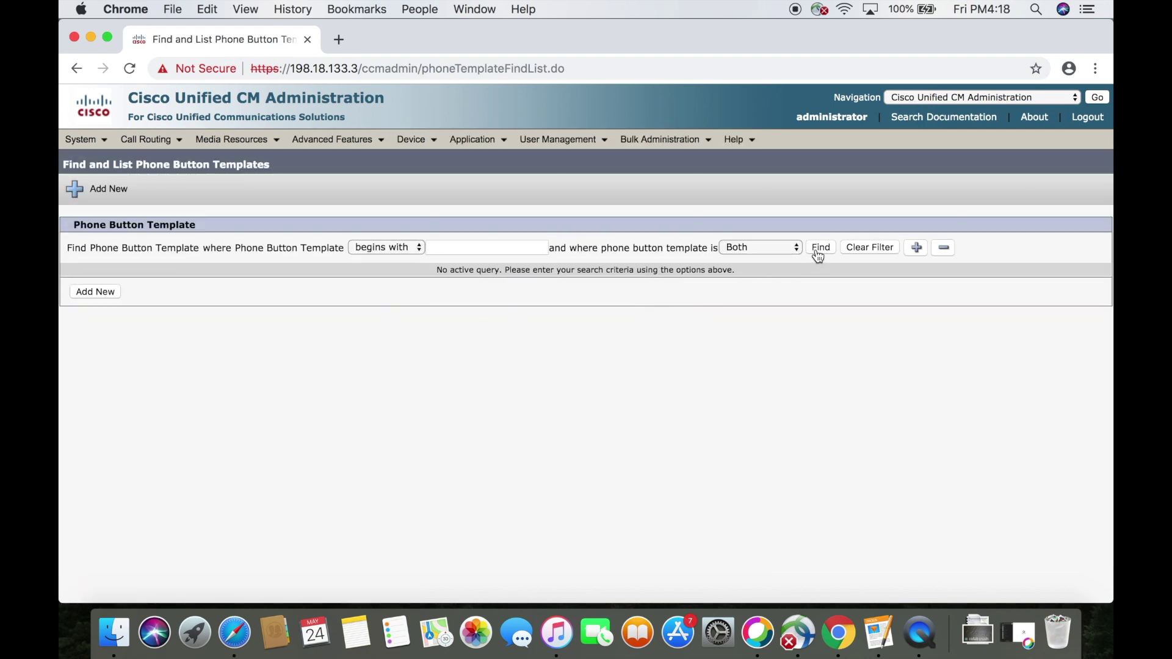
Find phone button templates whose name contains 9971, leaving only Standard 9971 SIP
{"action": "left_click", "coordinate": [820, 248]}
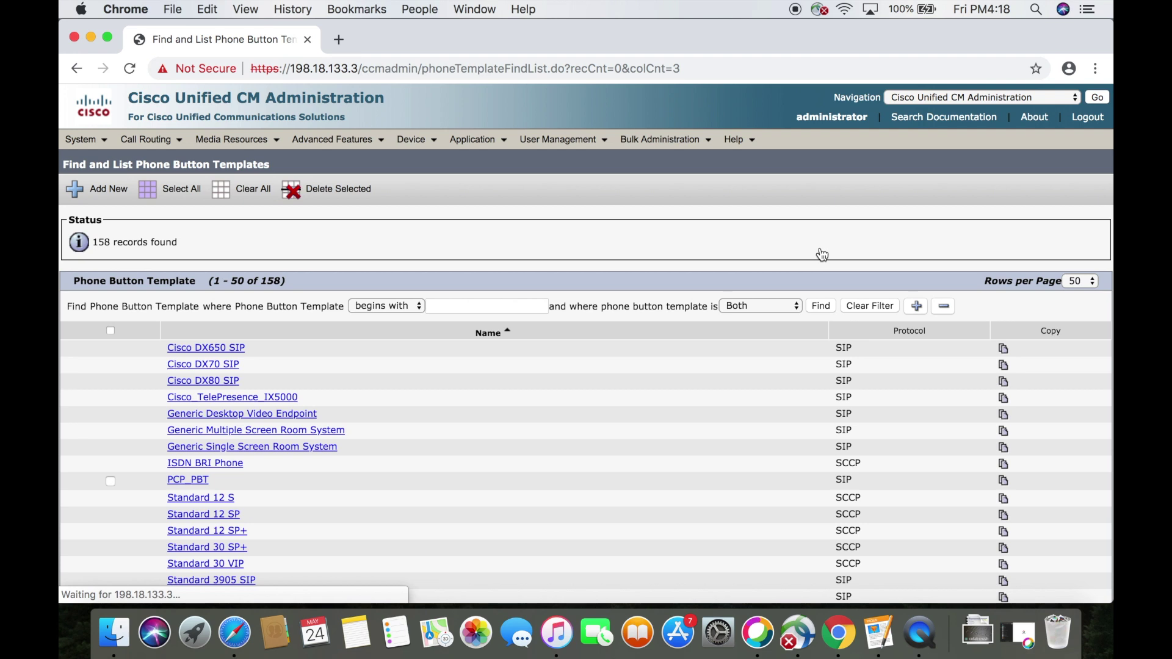
{"action": "left_click", "coordinate": [419, 308]}
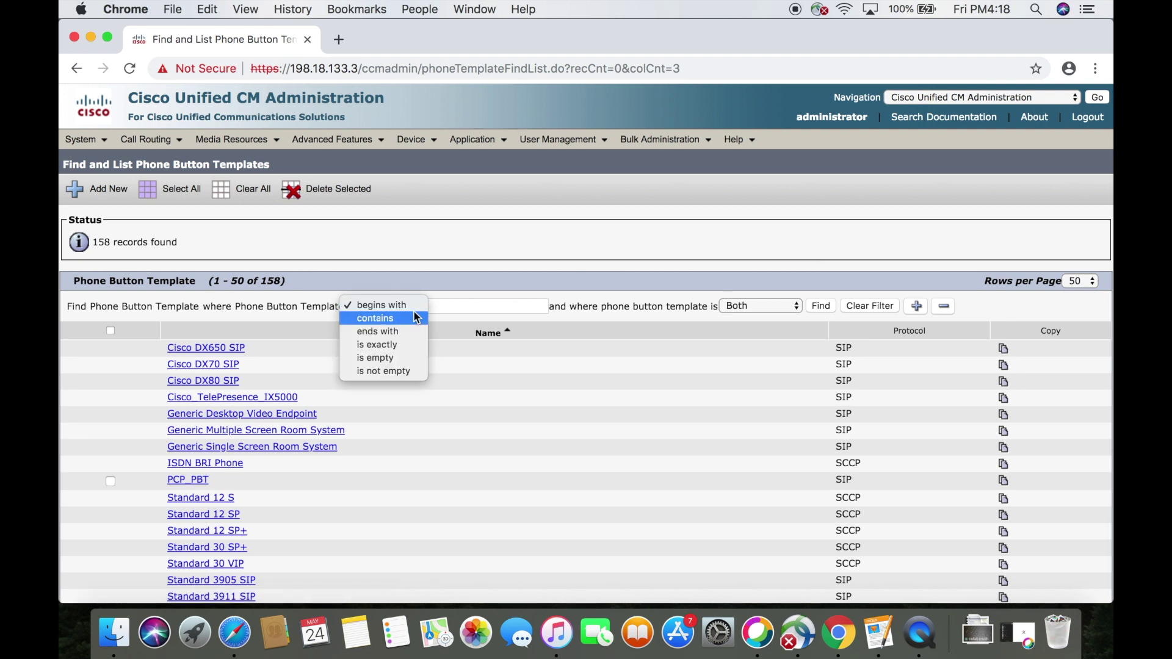
{"action": "left_click", "coordinate": [399, 318]}
{"action": "left_click", "coordinate": [446, 307]}
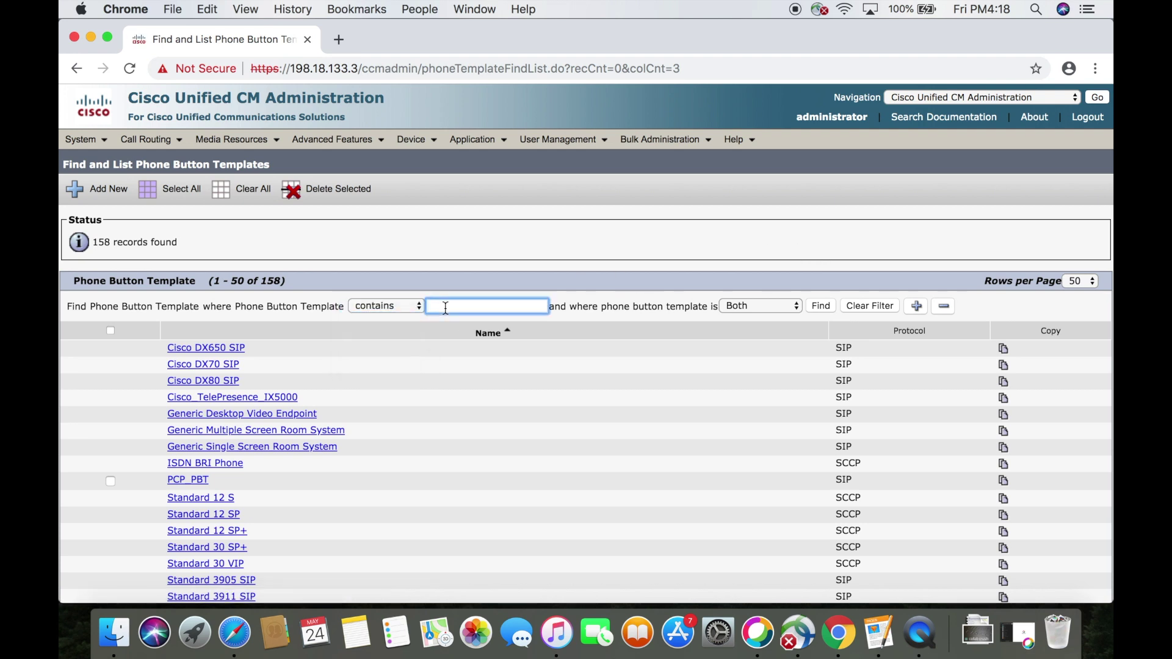
{"action": "type", "text": "9971"}
{"action": "key", "text": "Return"}
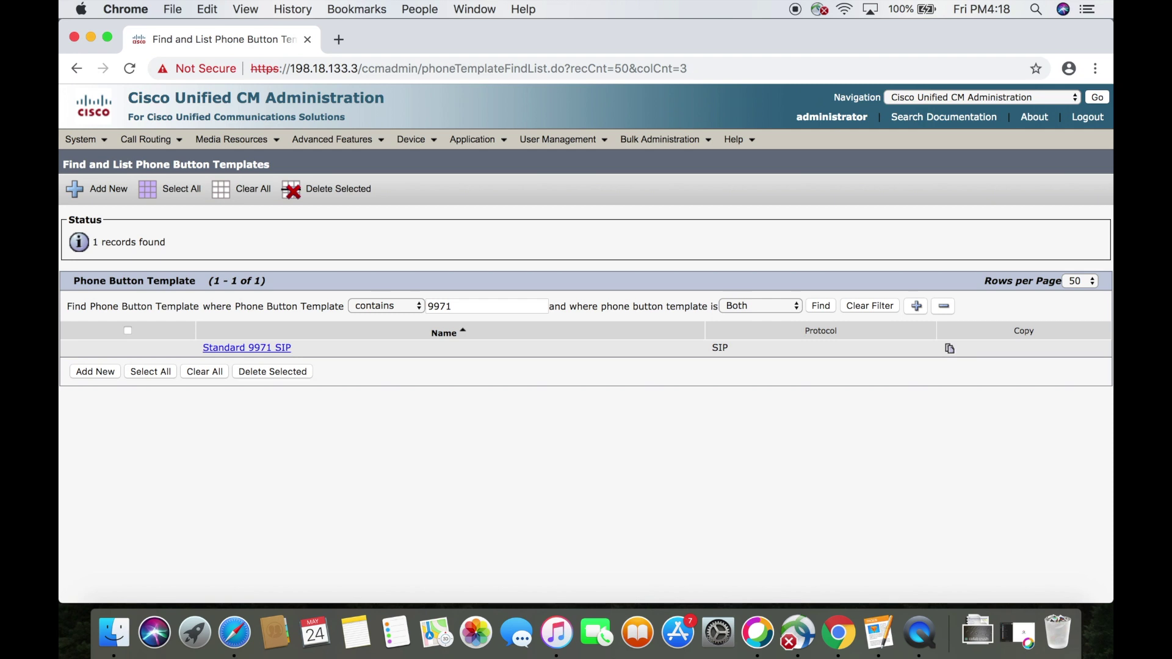
Copy Standard 9971 SIP as a new template named 'Standard 9971 SIP with SD' and save it
{"action": "left_click", "coordinate": [269, 349]}
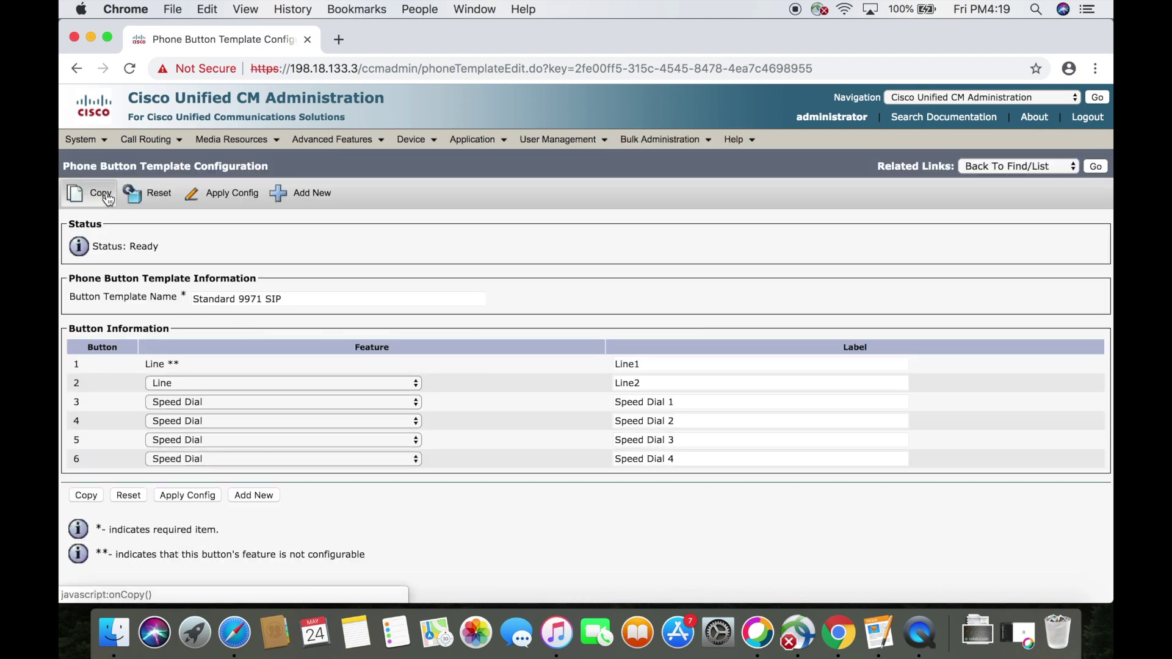
{"action": "left_click", "coordinate": [1098, 166]}
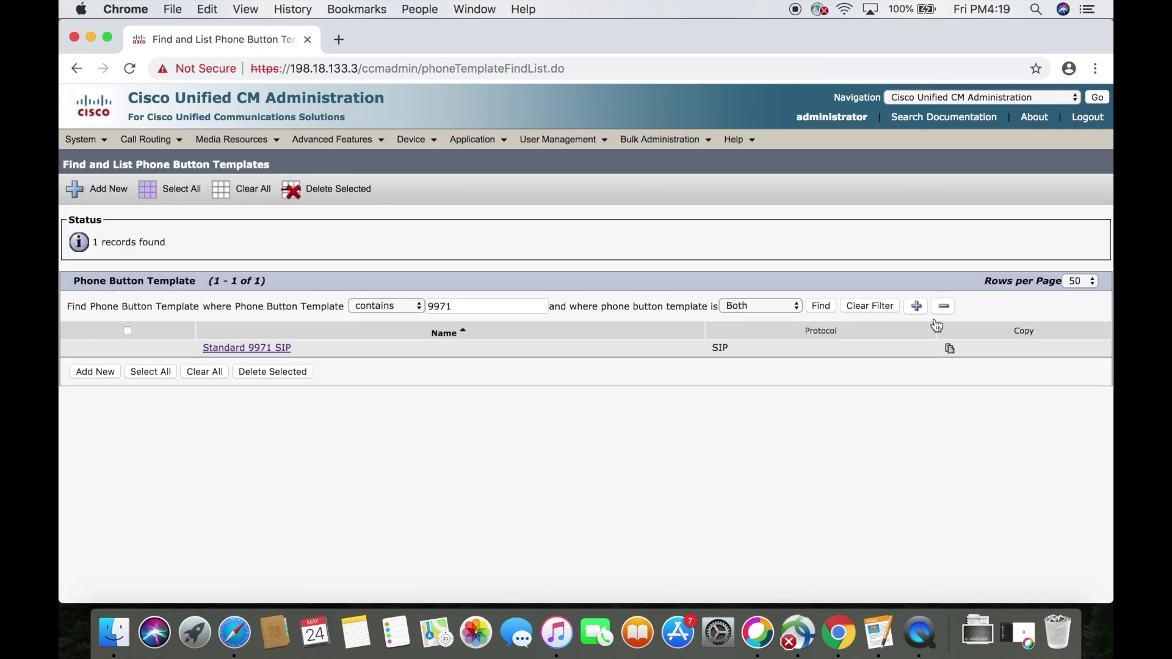
{"action": "left_click", "coordinate": [952, 351]}
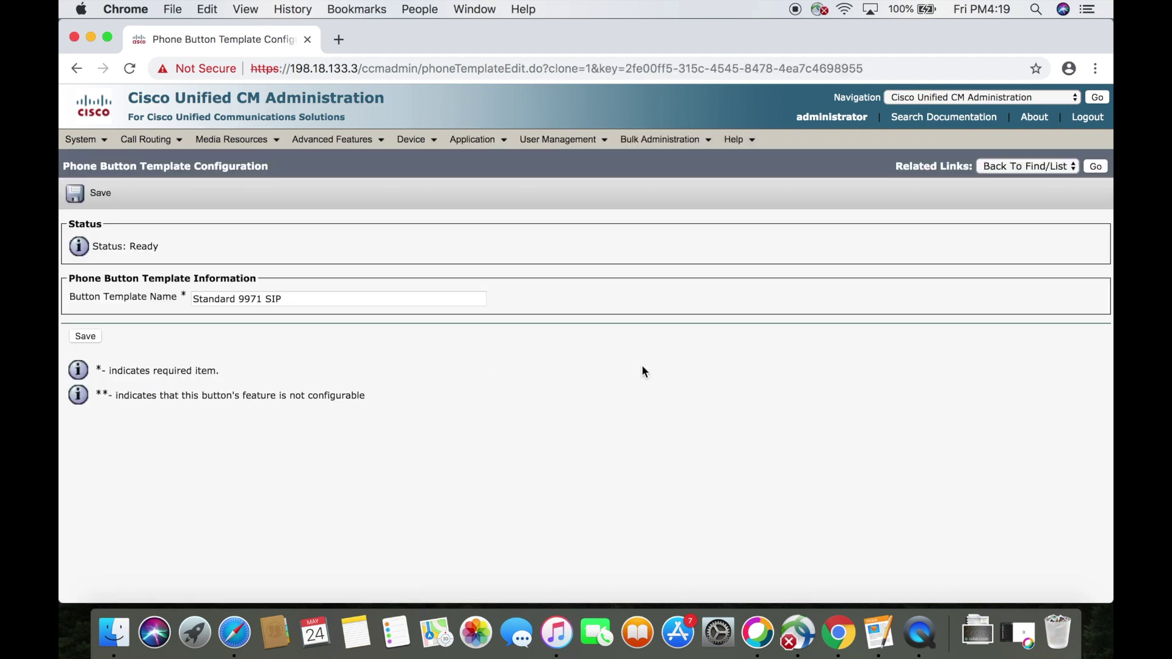
{"action": "left_click", "coordinate": [298, 301]}
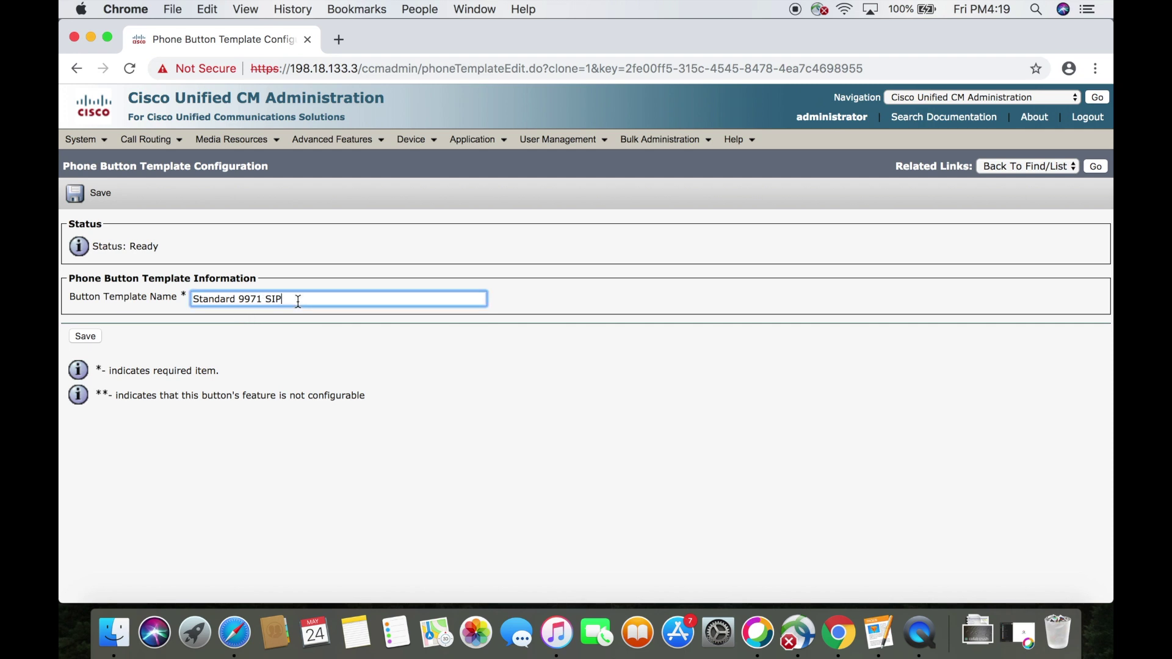
{"action": "type", "text": "with SD"}
{"action": "left_click", "coordinate": [86, 336]}
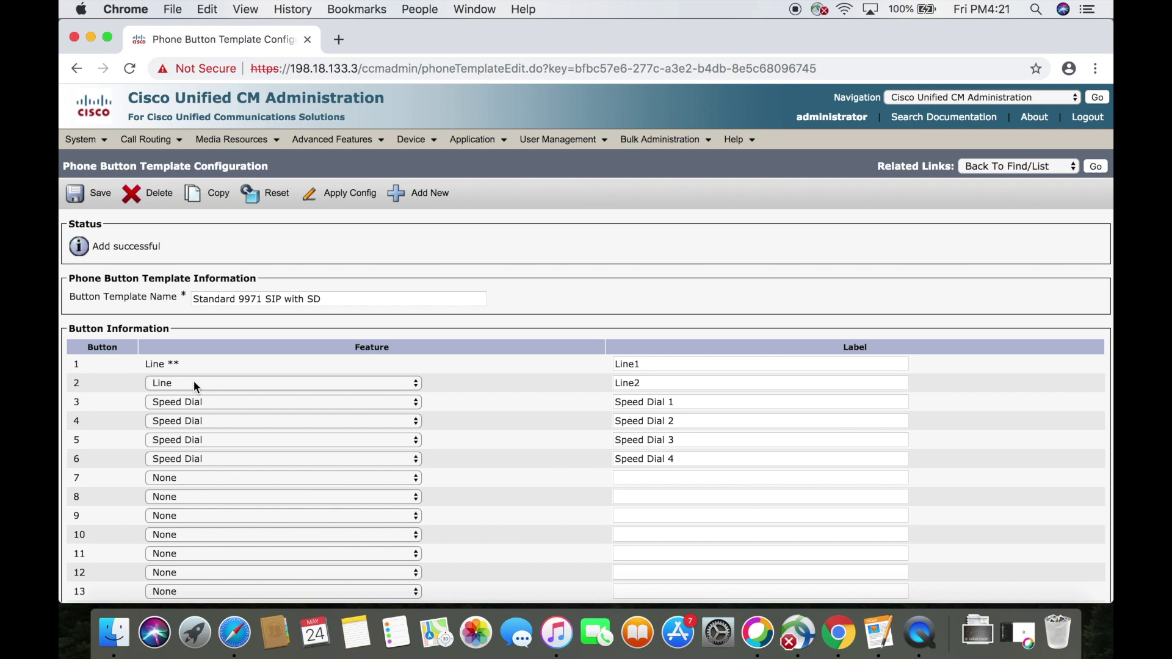
Change button 2 to Speed Dial and button 3 to Line, then save the template
{"action": "left_click", "coordinate": [195, 384]}
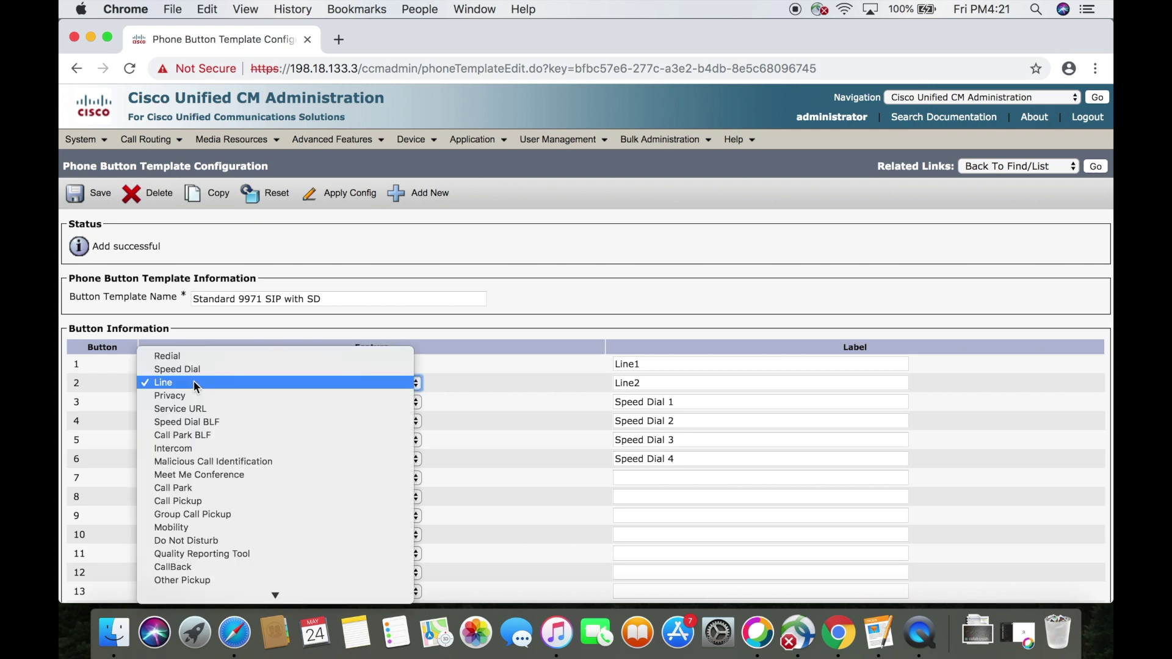
{"action": "scroll", "coordinate": [261, 459], "scroll_direction": "down", "scroll_amount": 3}
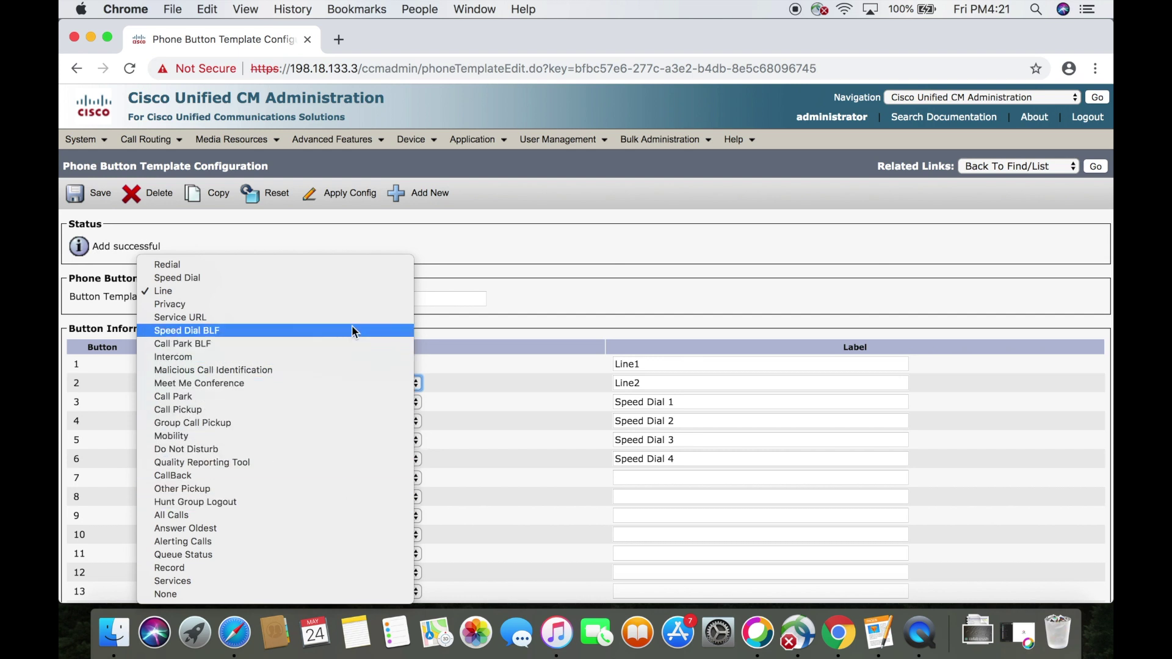
{"action": "left_click", "coordinate": [349, 279]}
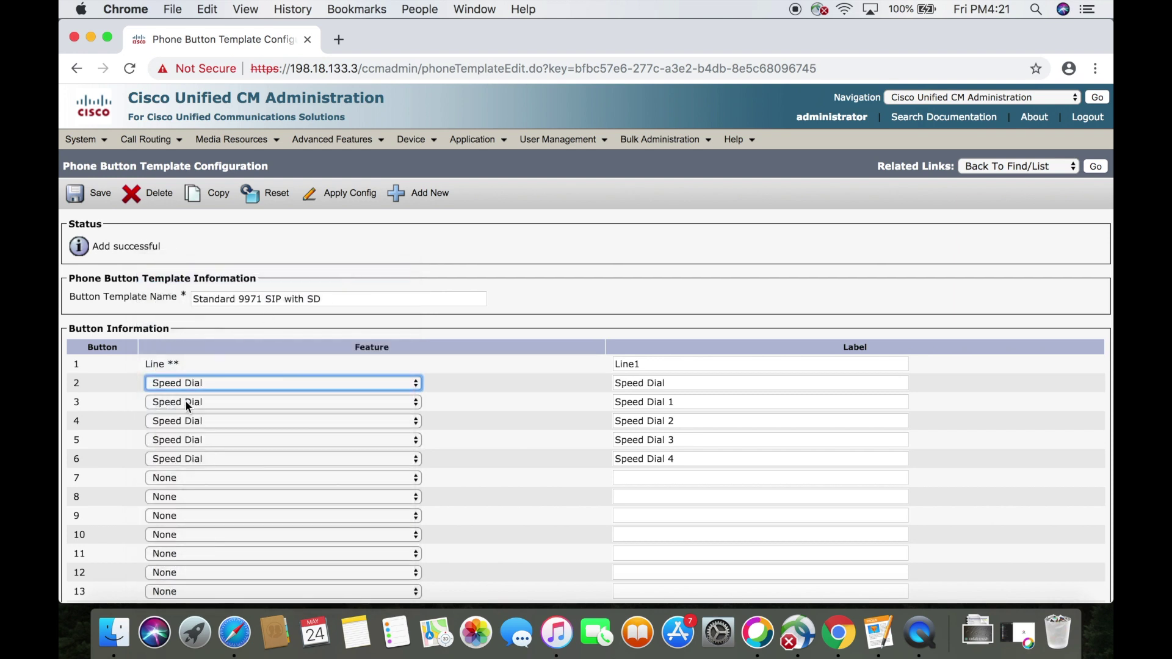
{"action": "left_click", "coordinate": [185, 400]}
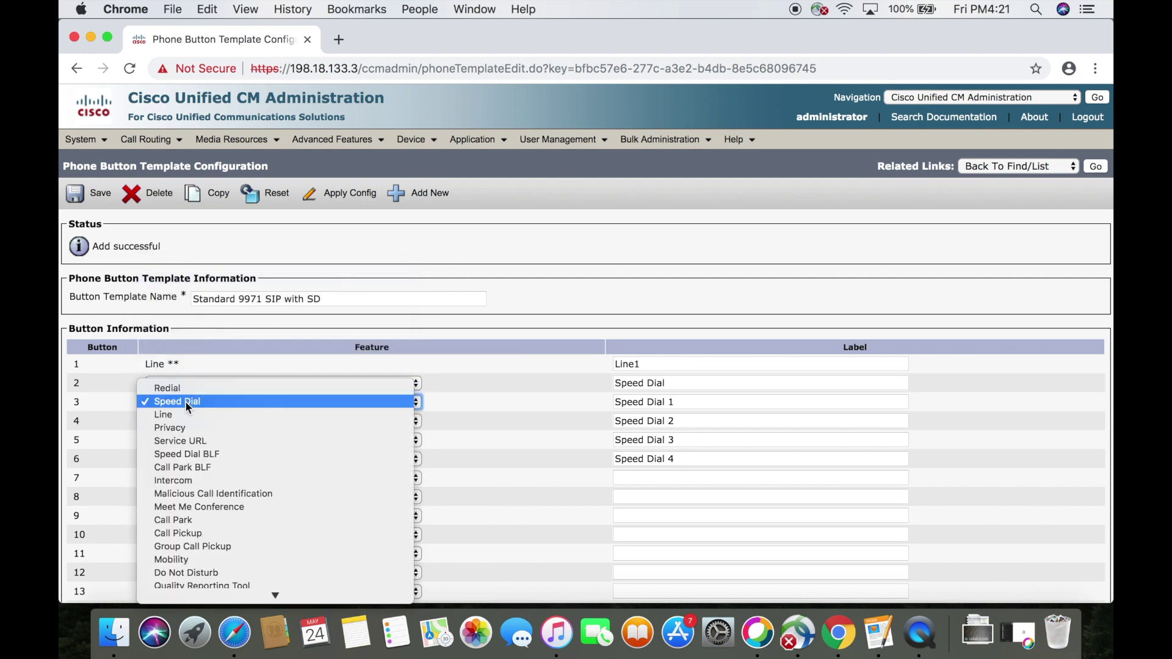
{"action": "left_click", "coordinate": [241, 420]}
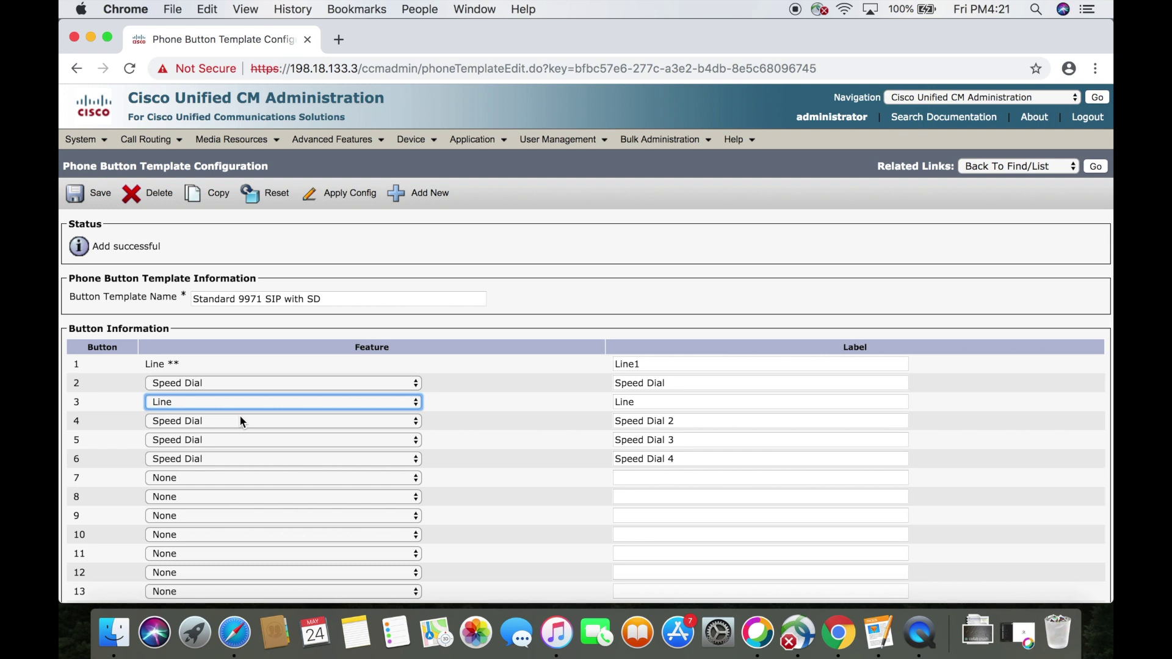
{"action": "left_click", "coordinate": [99, 197]}
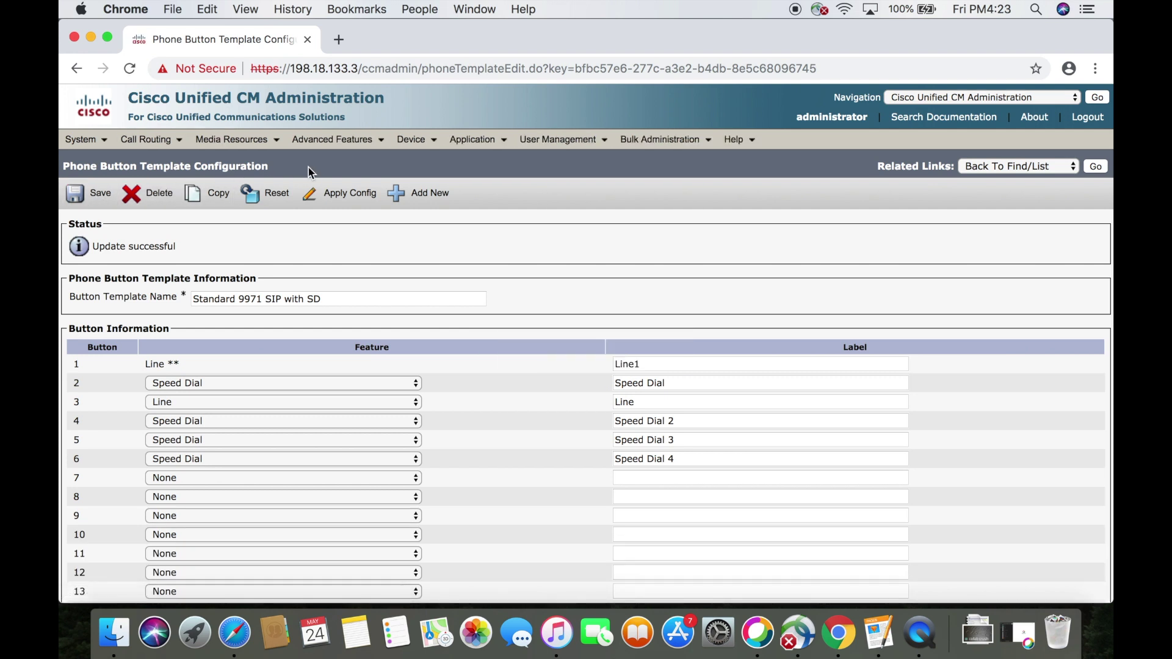
Start adding a new phone of type Cisco 9971
{"action": "left_click", "coordinate": [412, 145]}
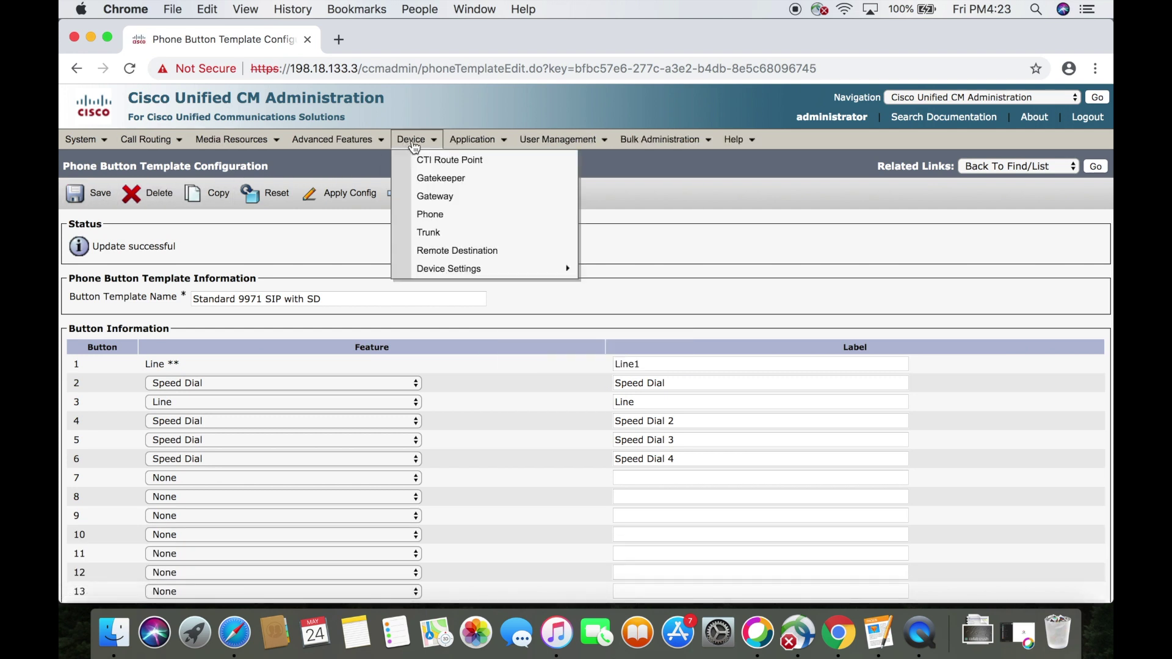
{"action": "left_click", "coordinate": [450, 216]}
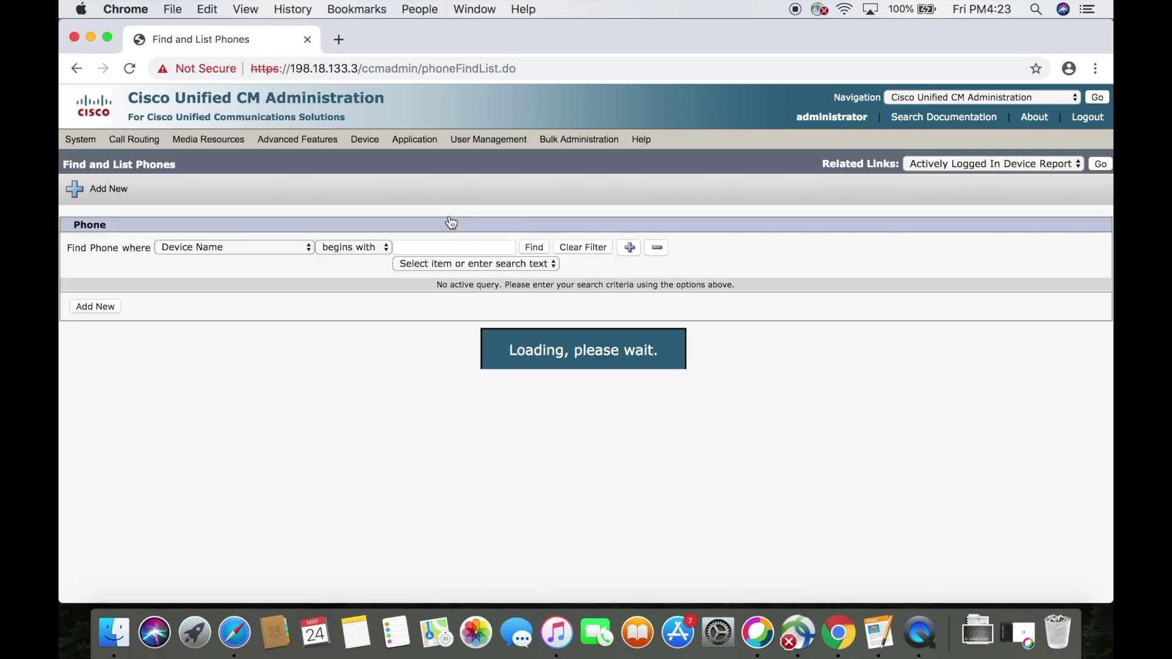
{"action": "left_click", "coordinate": [100, 308]}
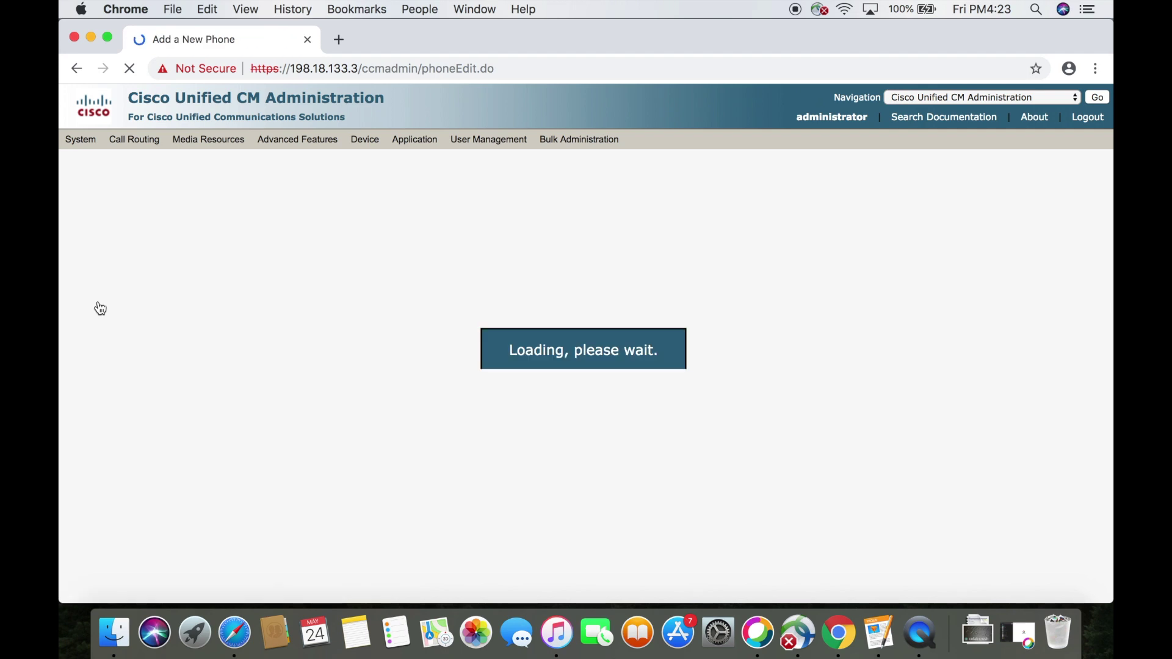
{"action": "left_click", "coordinate": [176, 301]}
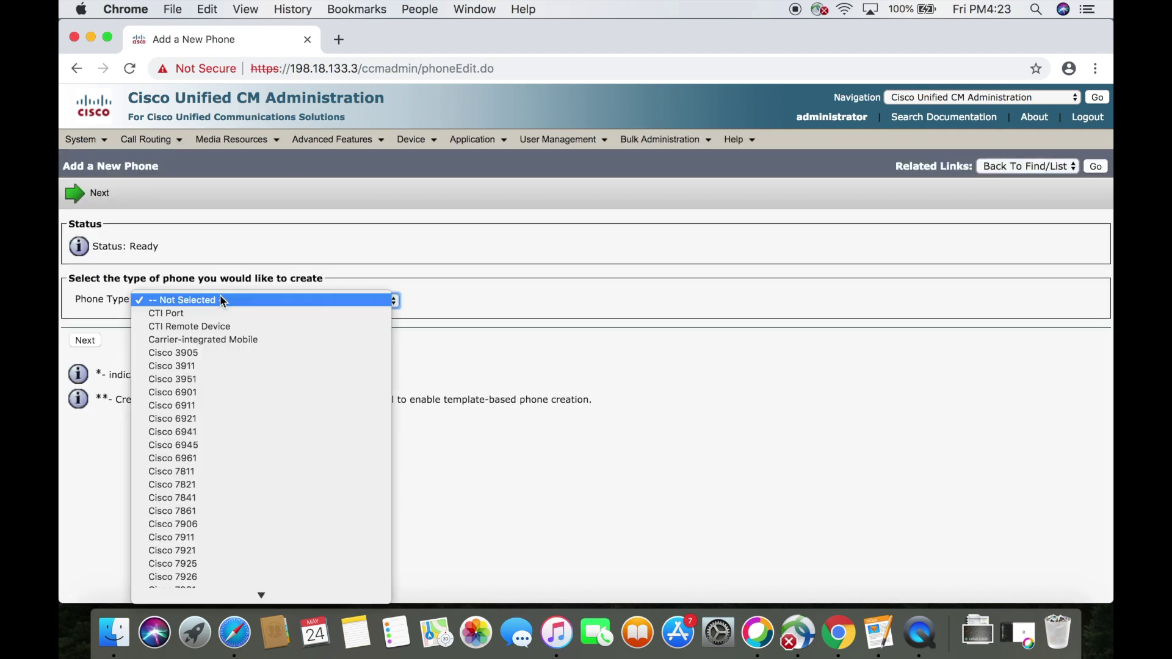
{"action": "scroll", "coordinate": [273, 503], "scroll_direction": "down", "scroll_amount": 5}
{"action": "scroll", "coordinate": [272, 503], "scroll_direction": "down", "scroll_amount": 6}
{"action": "left_click", "coordinate": [265, 421]}
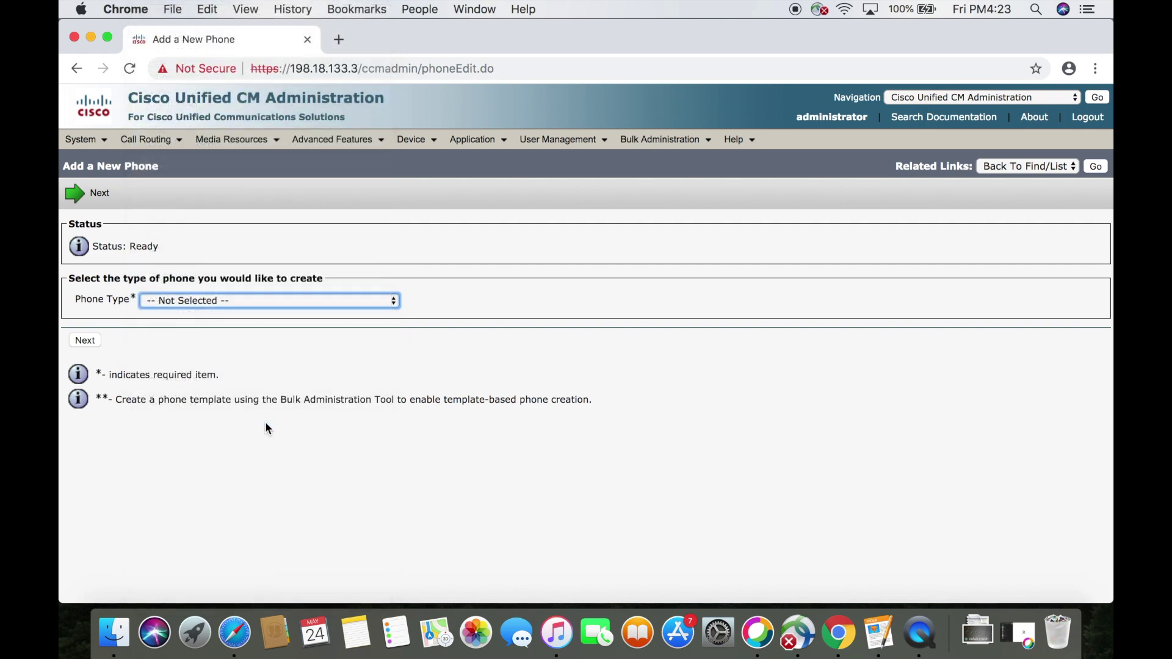
{"action": "left_click", "coordinate": [88, 343]}
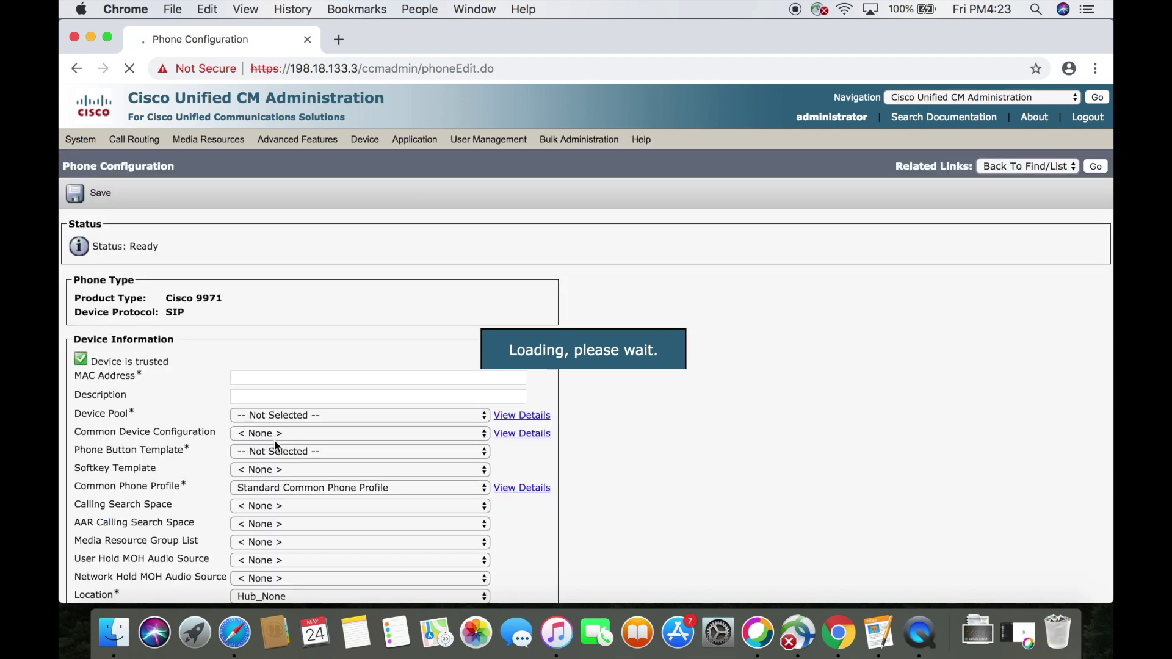
Enter the MAC address, description 9971 TOP, device pool RTPPhoneVideo, and template Standard 9971 SIP with SD
{"action": "left_click", "coordinate": [308, 370]}
{"action": "type", "text": "f09e630f774c"}
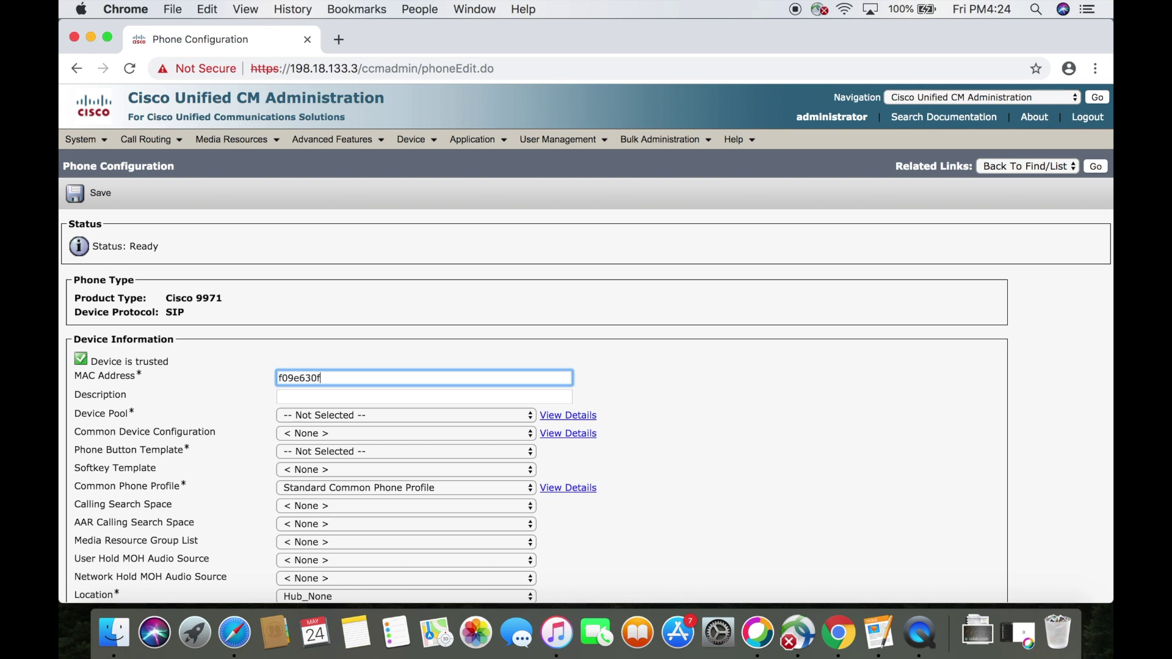
{"action": "left_click", "coordinate": [309, 395]}
{"action": "double_click", "coordinate": [310, 394]}
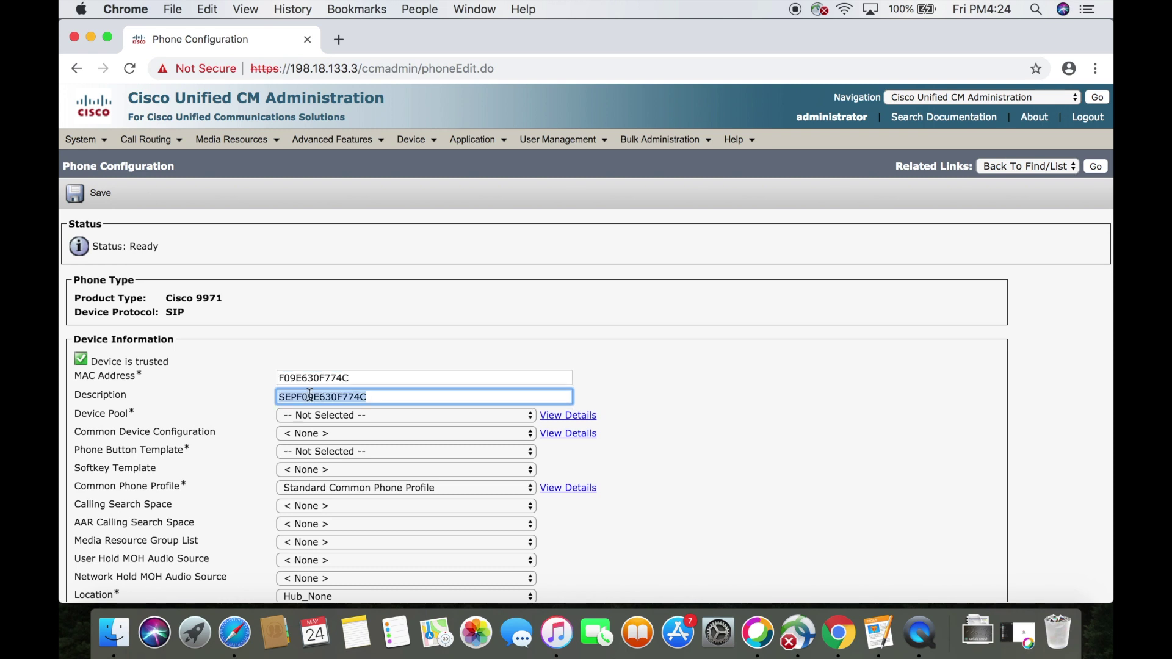
{"action": "type", "text": "9971 TOP"}
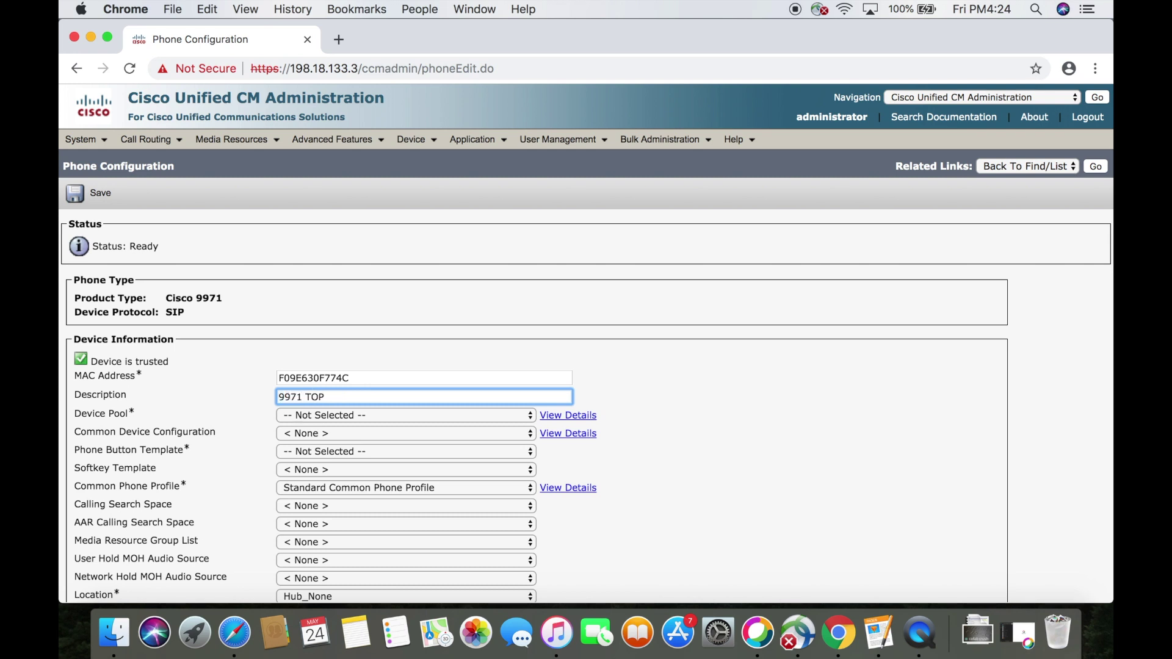
{"action": "left_click", "coordinate": [326, 415]}
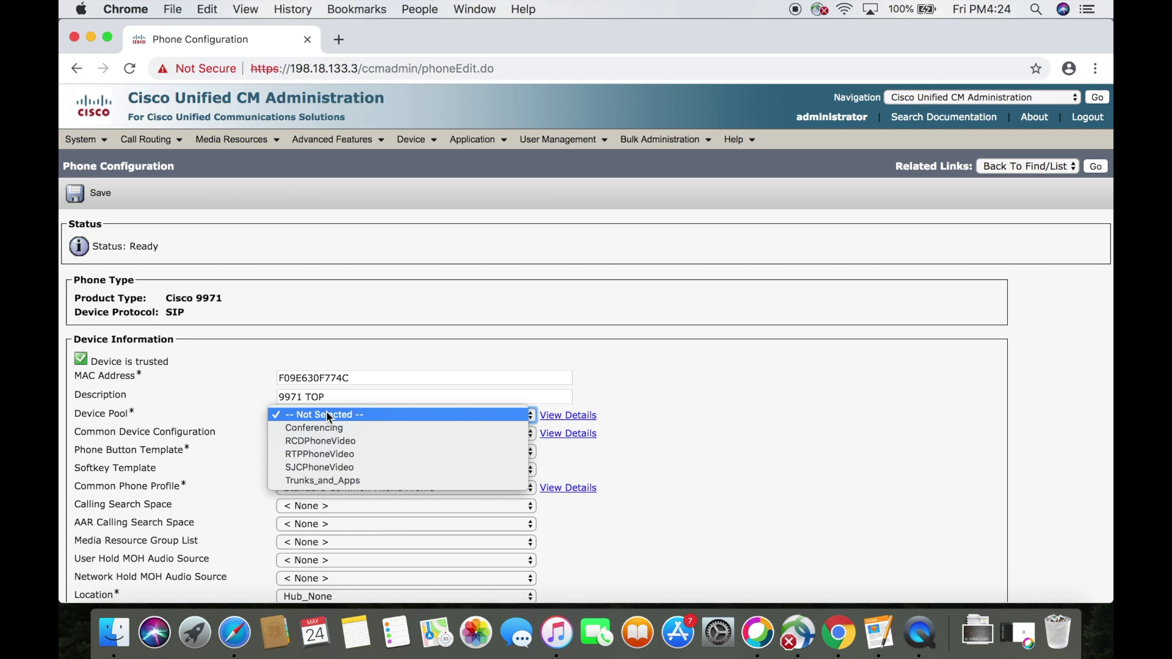
{"action": "left_click", "coordinate": [344, 452]}
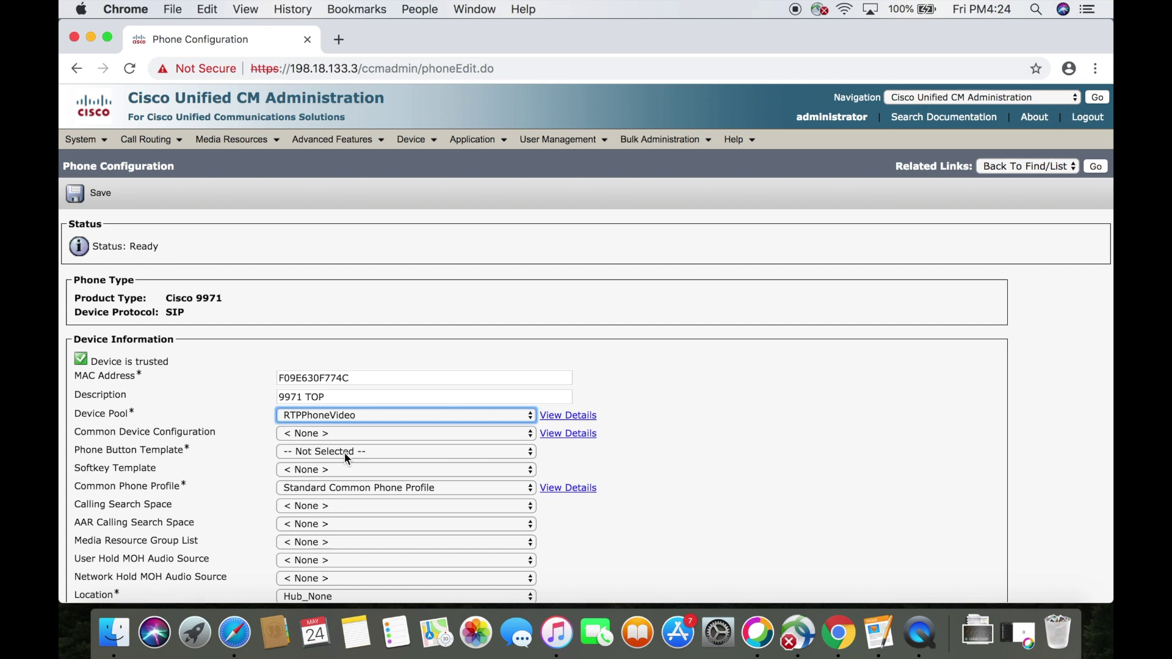
{"action": "left_click", "coordinate": [344, 452]}
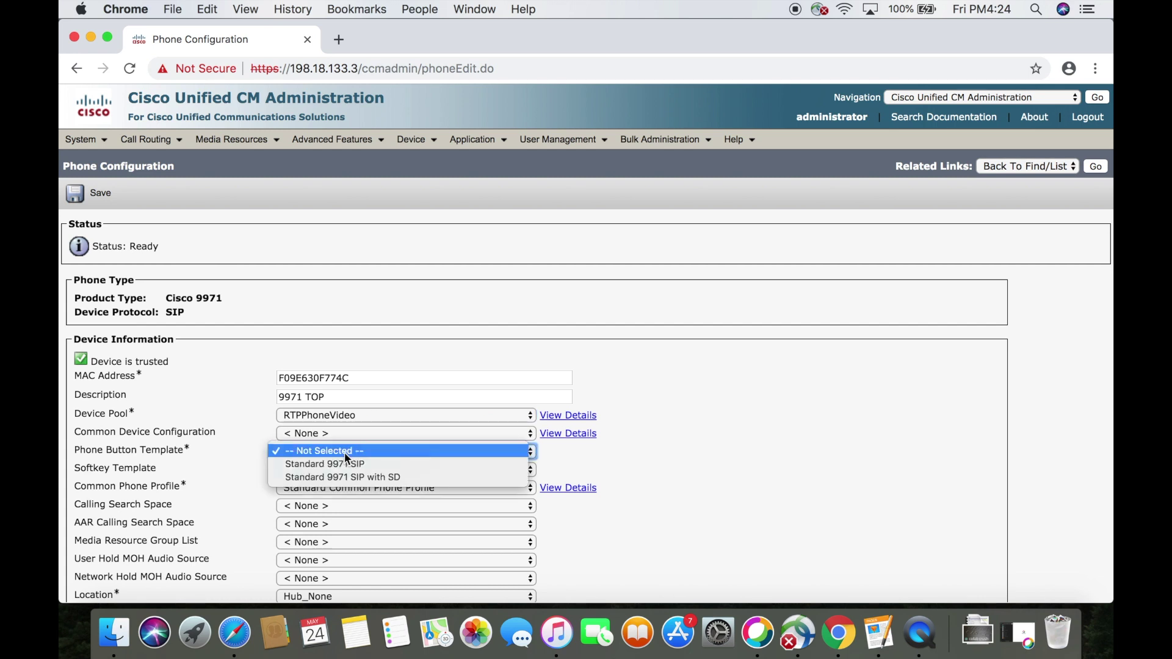
{"action": "left_click", "coordinate": [417, 478]}
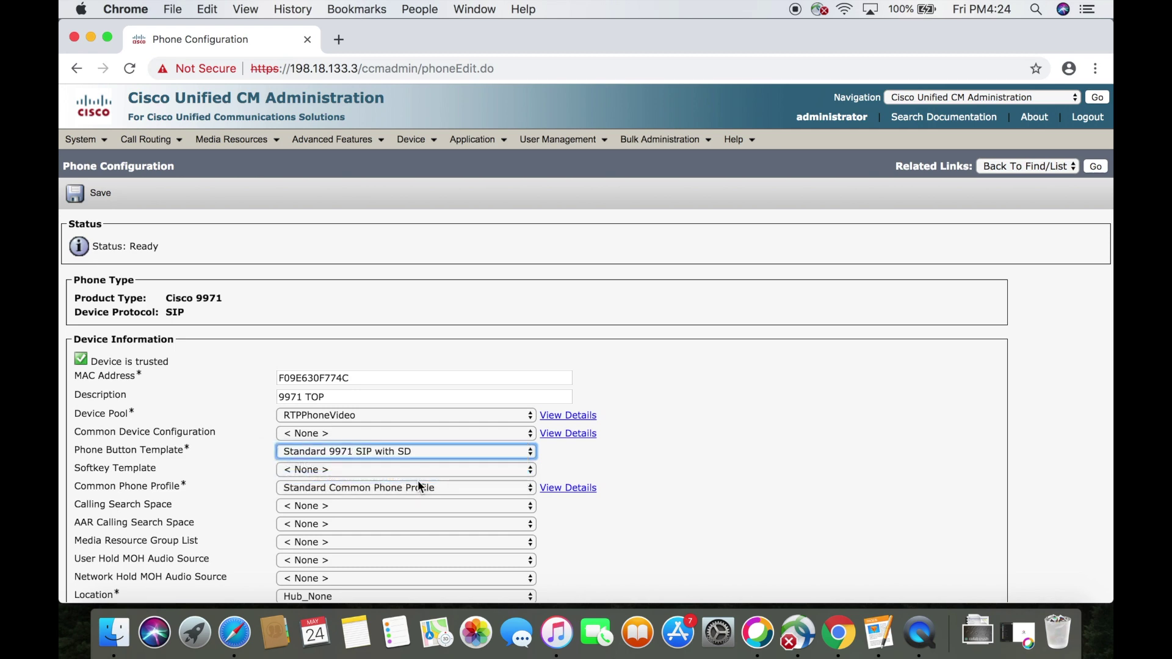
Set anonymous owner, Cisco 9971 standard non-secure profile and Standard SIP Profile, then save the phone
{"action": "scroll", "coordinate": [417, 480], "scroll_direction": "down", "scroll_amount": 10}
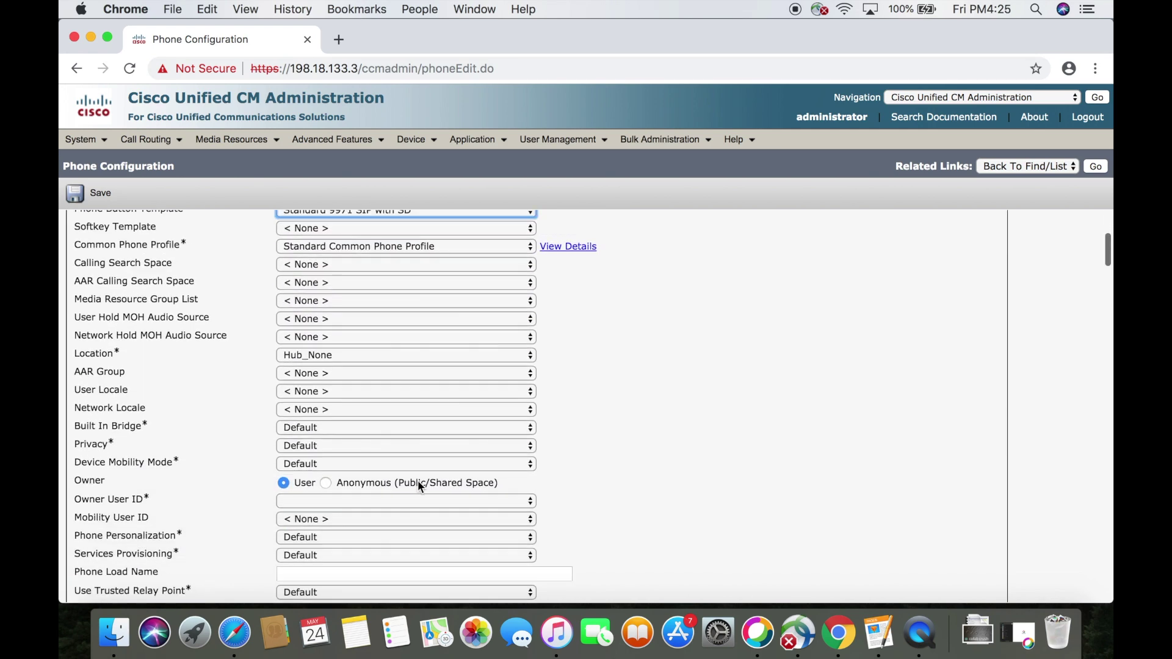
{"action": "left_click", "coordinate": [326, 422]}
{"action": "scroll", "coordinate": [327, 421], "scroll_direction": "down", "scroll_amount": 13}
{"action": "scroll", "coordinate": [328, 421], "scroll_direction": "down", "scroll_amount": 9}
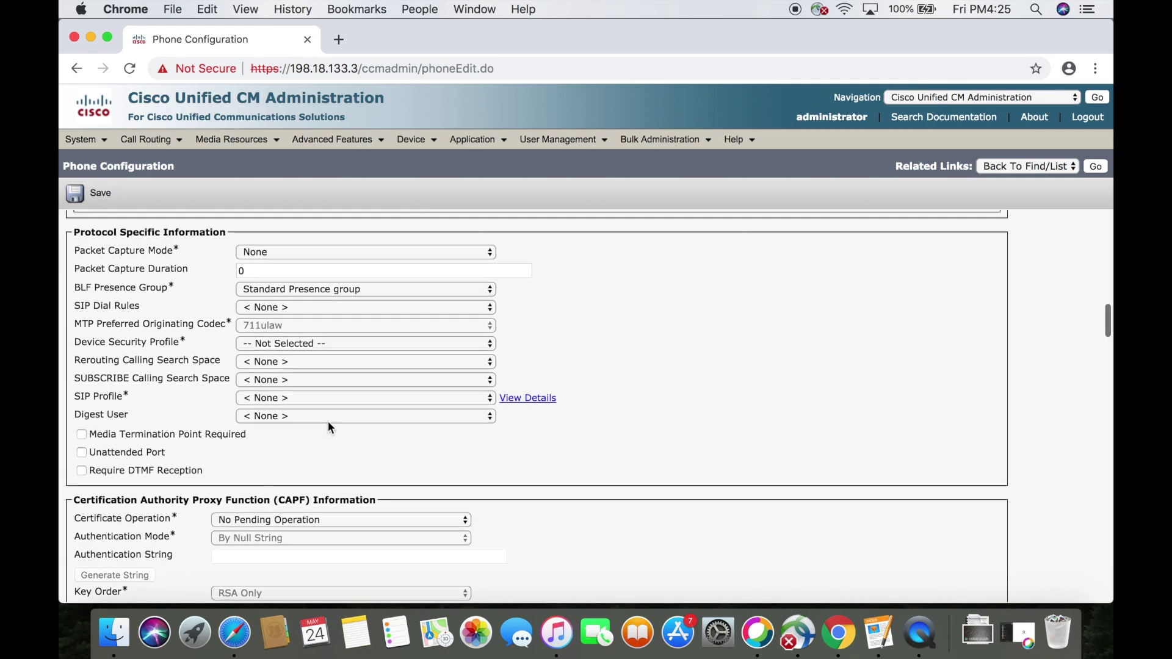
{"action": "left_click", "coordinate": [374, 382]}
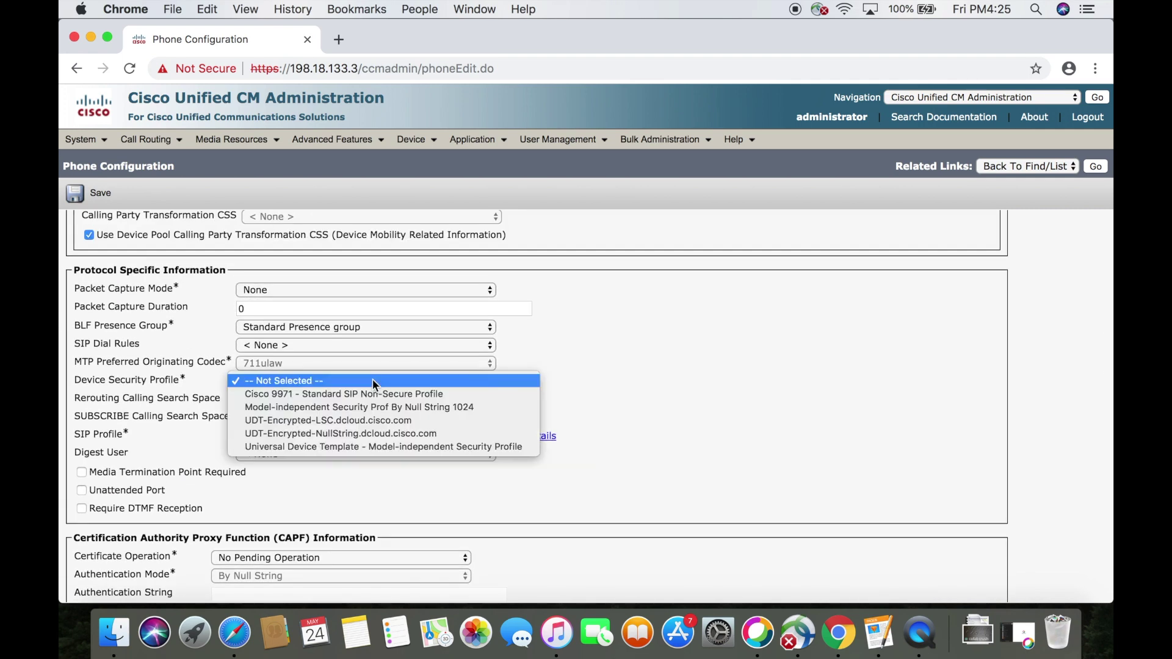
{"action": "left_click", "coordinate": [390, 394]}
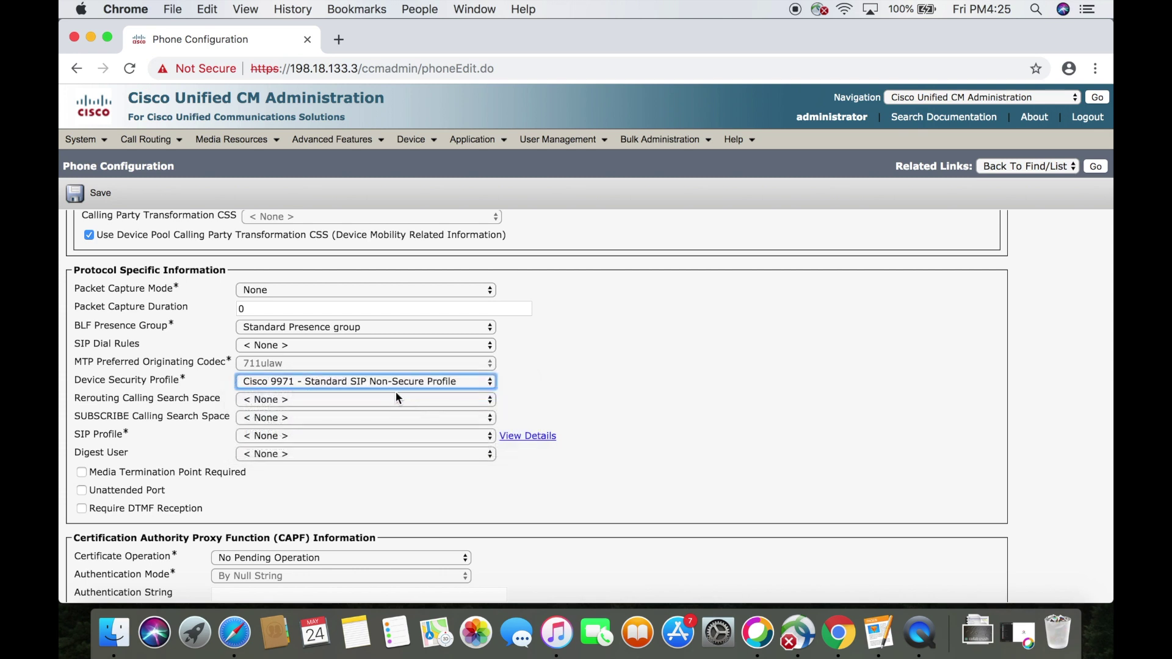
{"action": "left_click", "coordinate": [417, 437]}
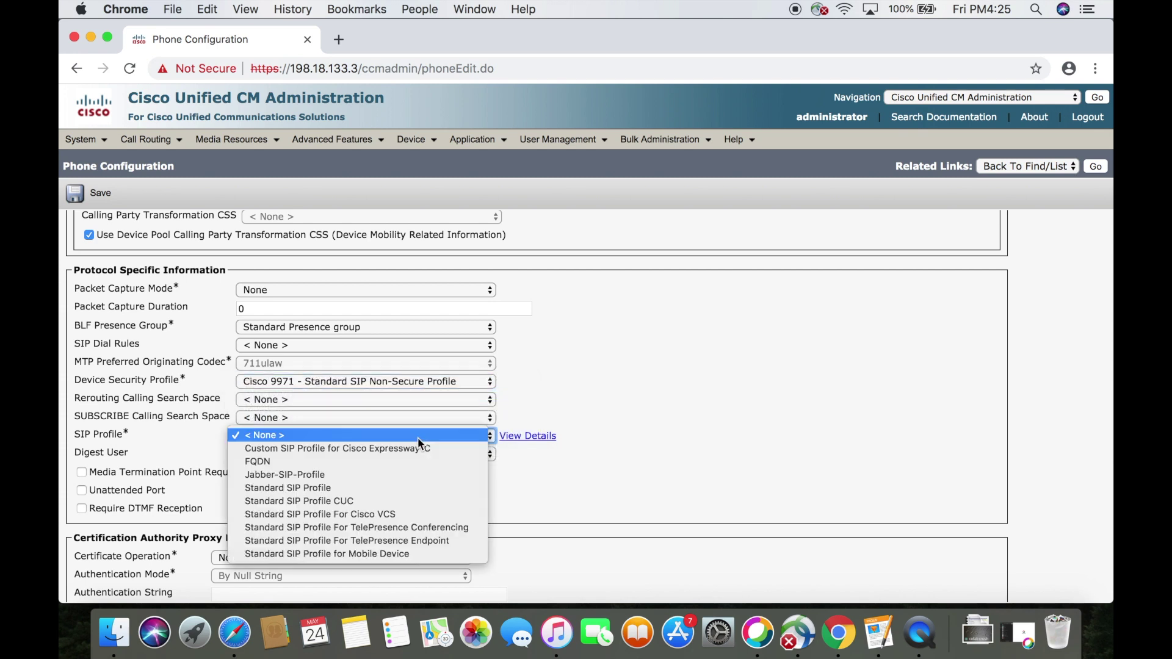
{"action": "left_click", "coordinate": [399, 488]}
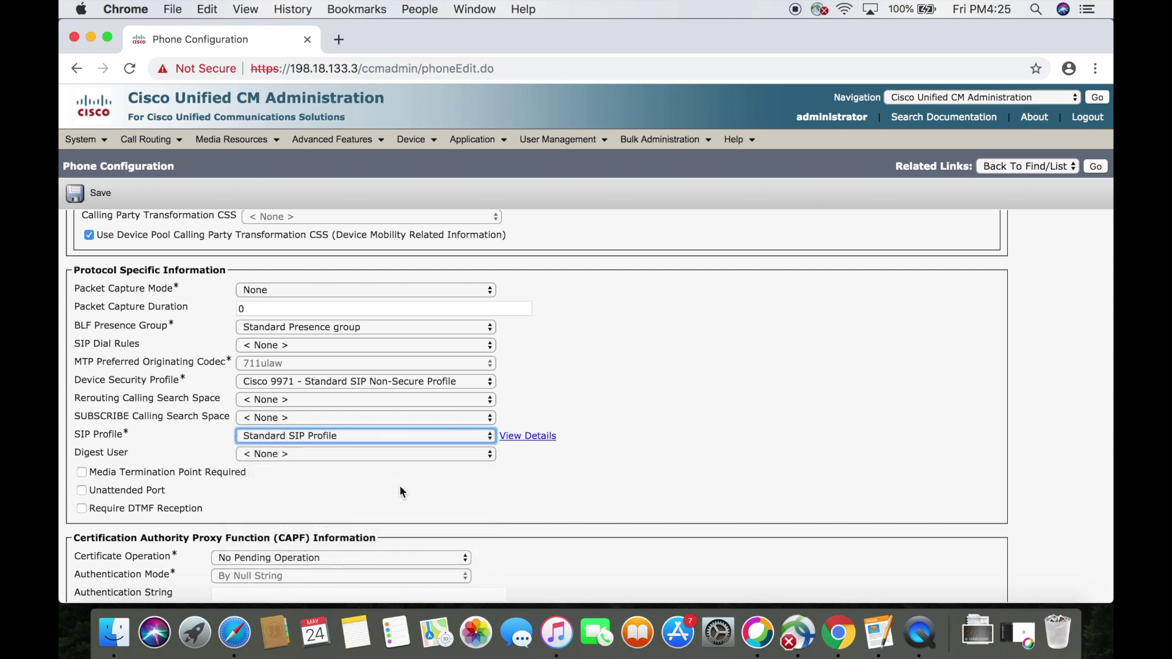
{"action": "left_click", "coordinate": [100, 194]}
{"action": "left_click", "coordinate": [722, 178]}
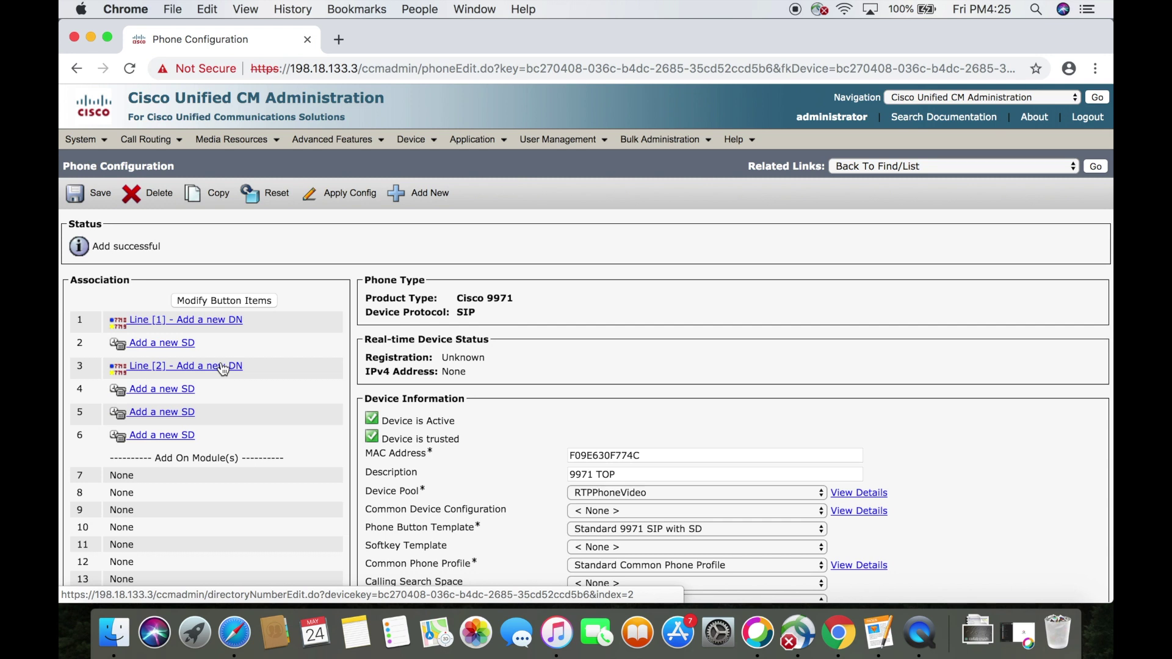
Add directory number 1001 as Line 1, save it, and return to the phone configuration
{"action": "left_click", "coordinate": [222, 326]}
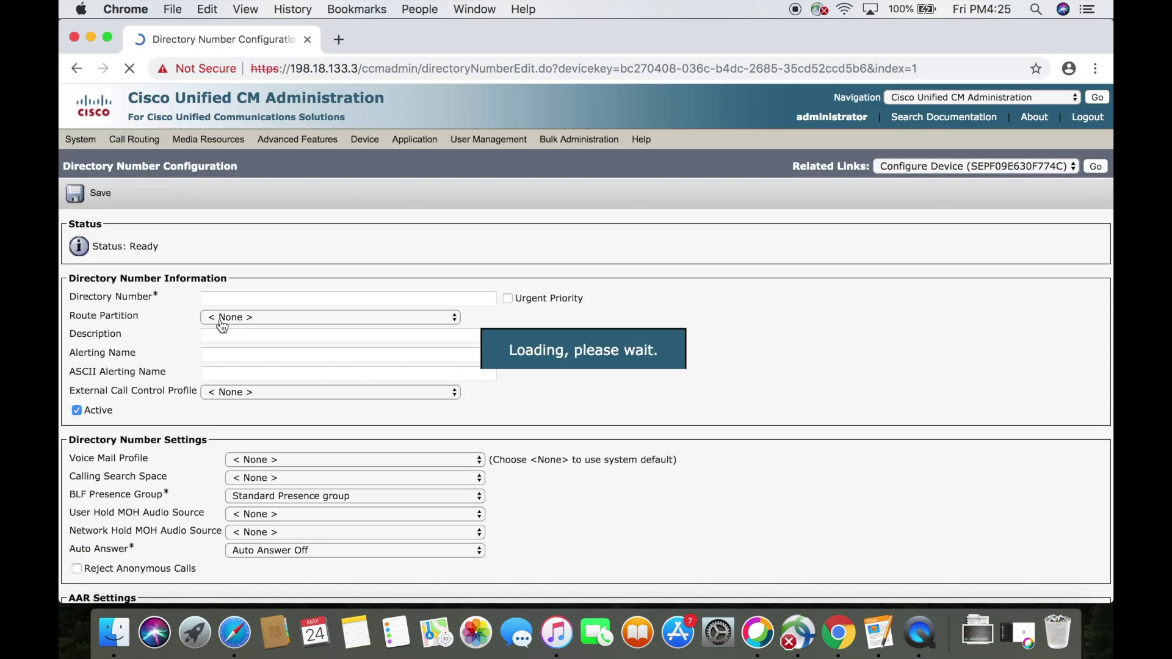
{"action": "left_click", "coordinate": [245, 298]}
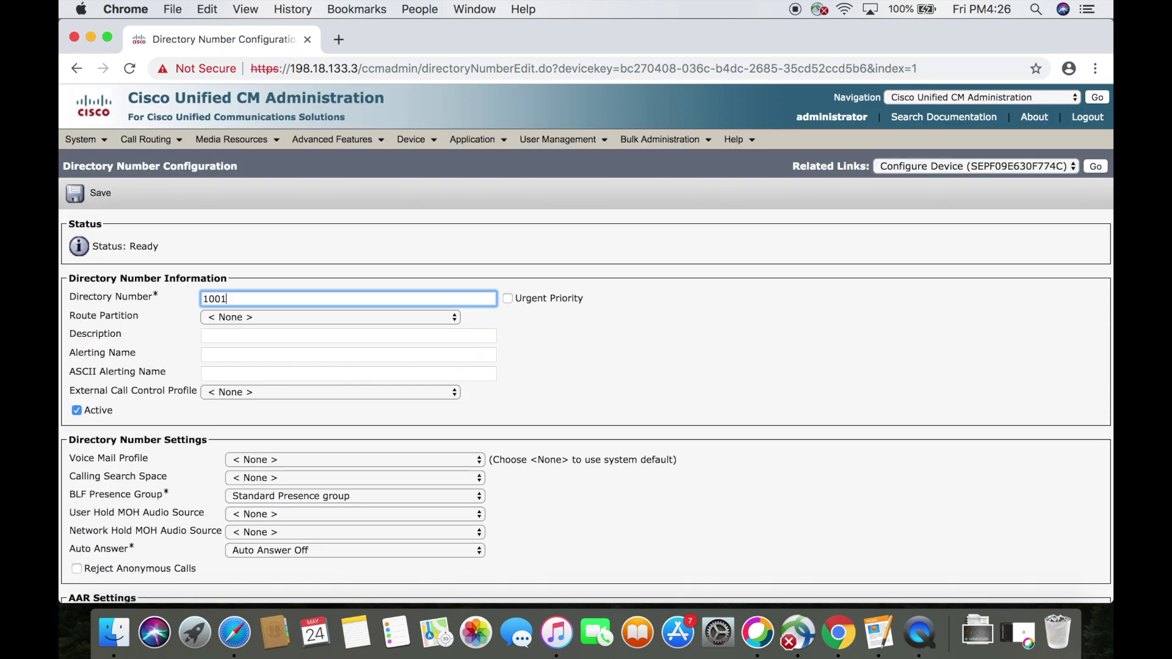
{"action": "type", "text": "1001"}
{"action": "key", "text": "Tab"}
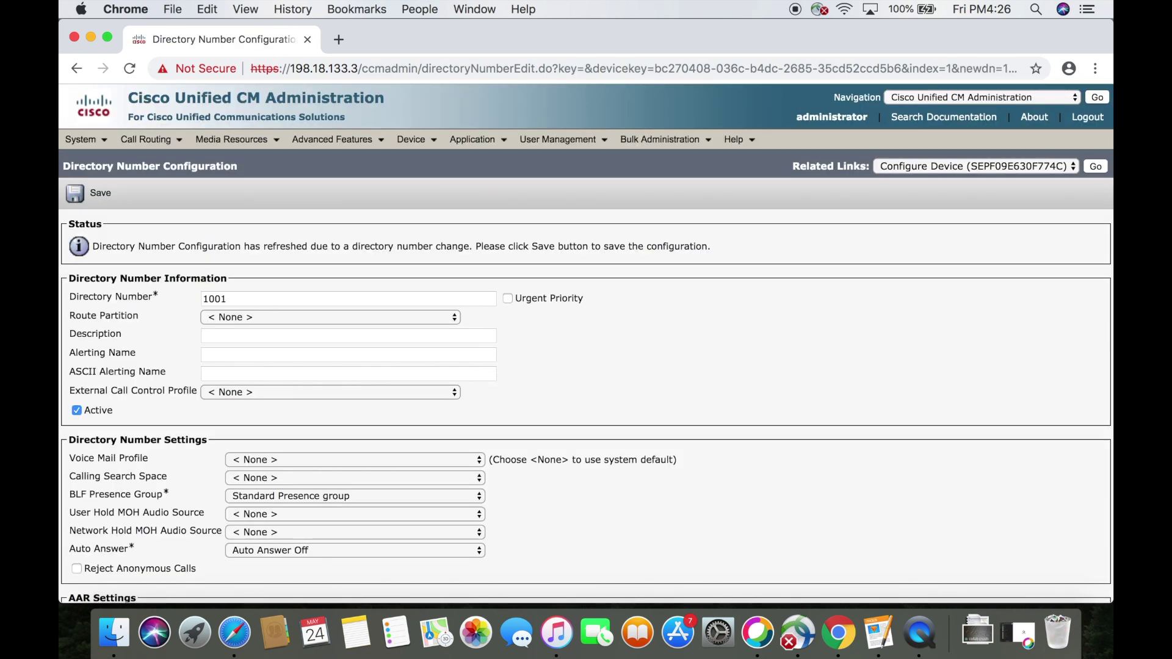
{"action": "left_click", "coordinate": [101, 197]}
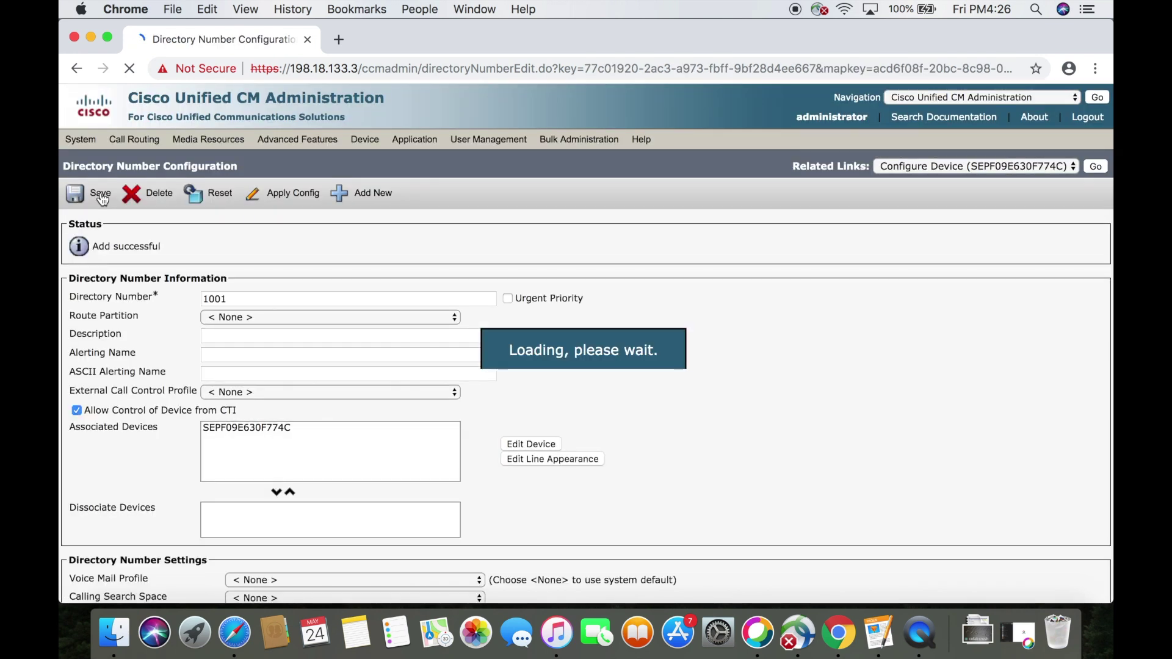
{"action": "left_click", "coordinate": [1094, 167]}
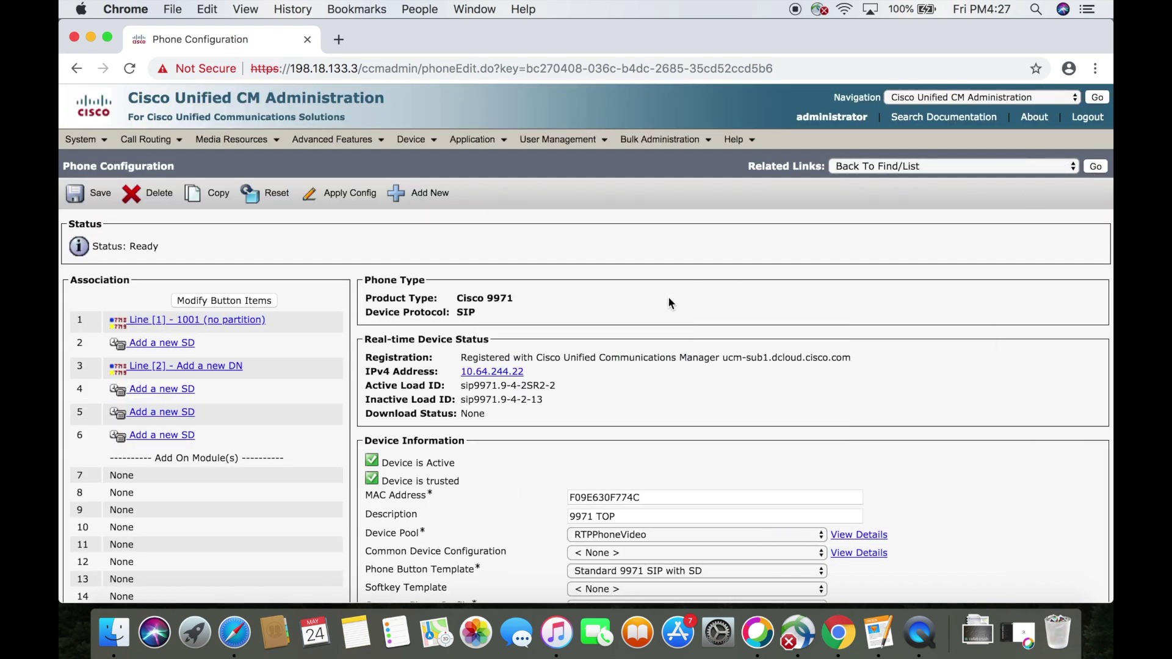
Add a speed dial to 1003 labelled with the contact's name on button 2
{"action": "left_click", "coordinate": [178, 342]}
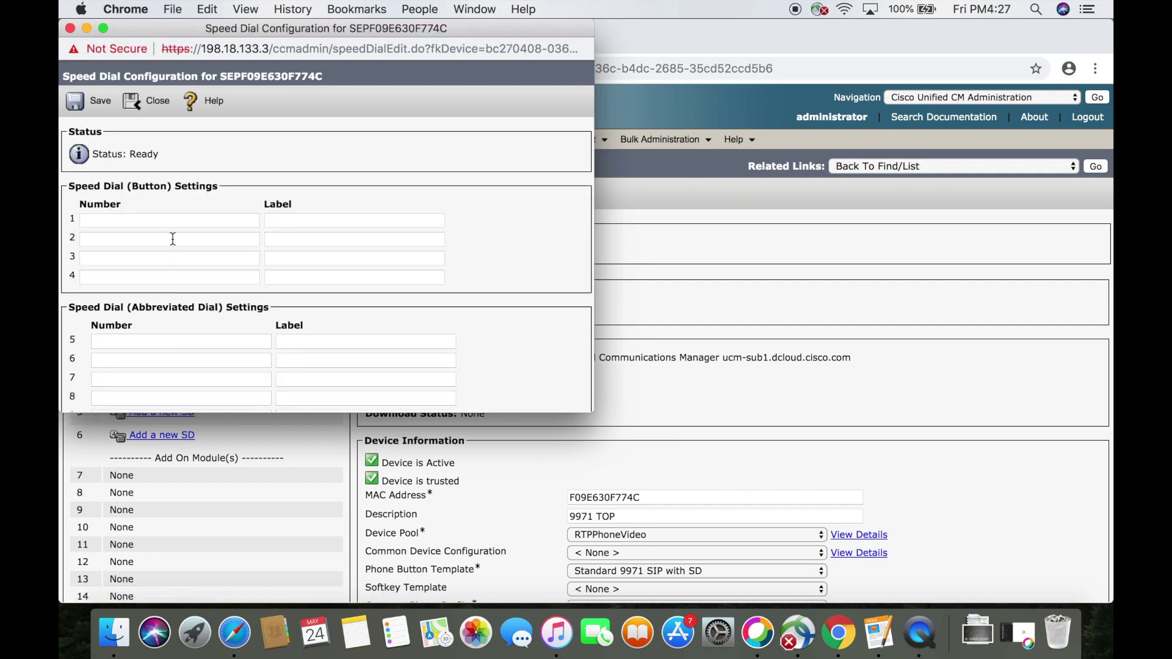
{"action": "left_click", "coordinate": [173, 222]}
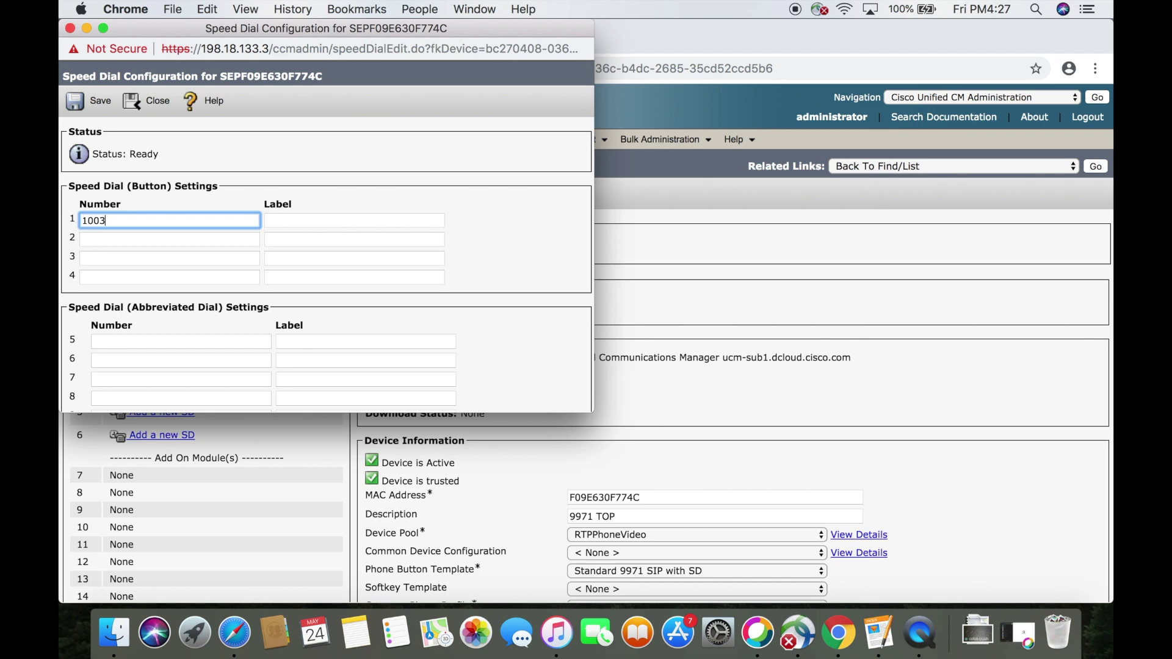
{"action": "left_click", "coordinate": [294, 222]}
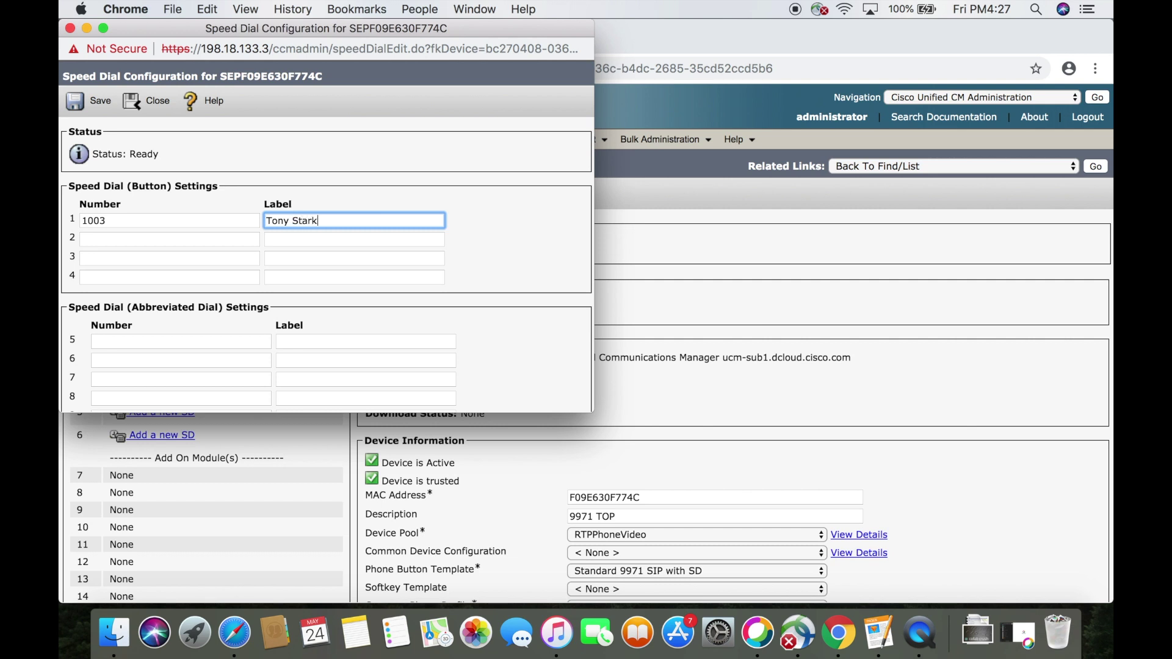
{"action": "left_click", "coordinate": [99, 103]}
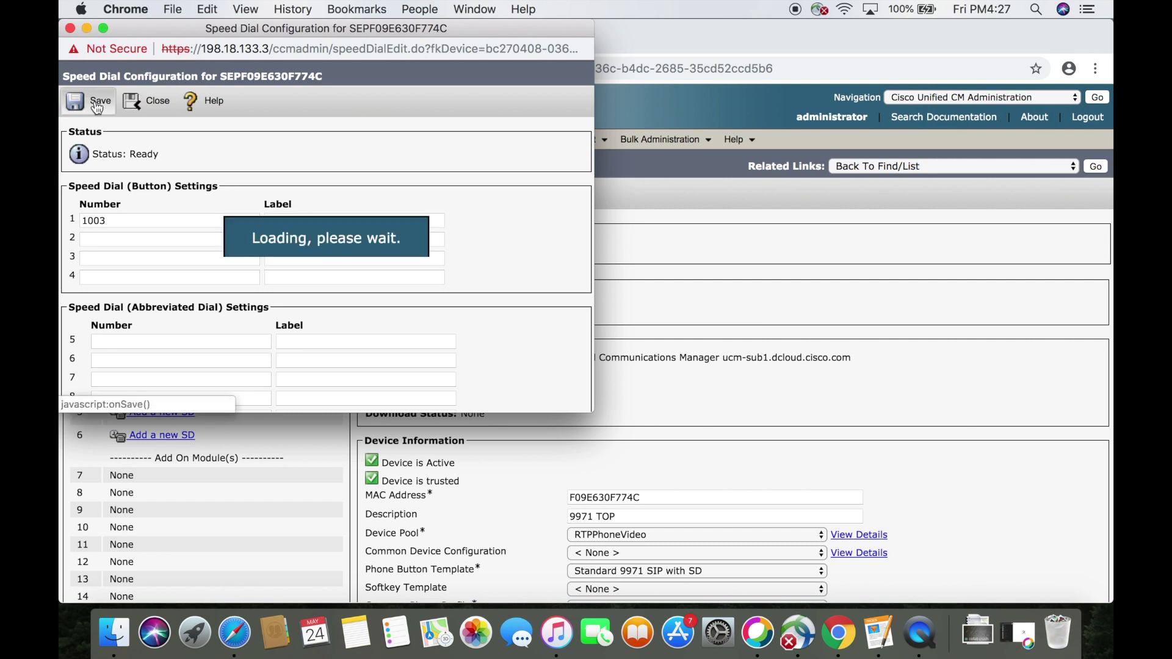
{"action": "left_click", "coordinate": [153, 102]}
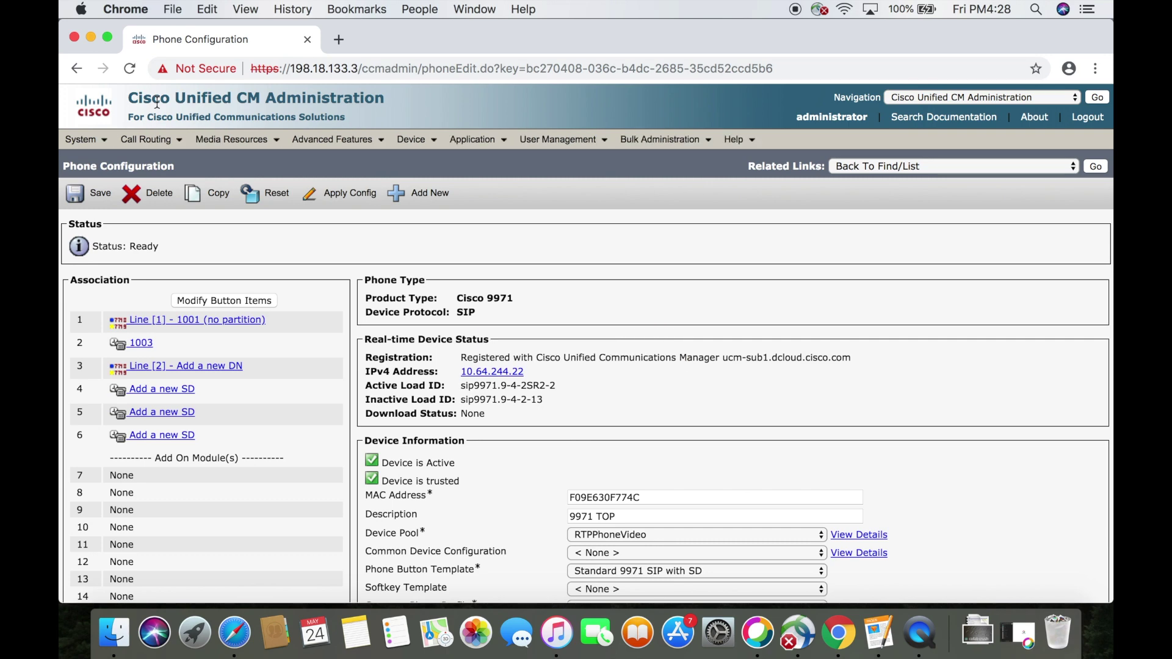
Add directory number 1002 as Line 2, save it, and bring up Apply Config for the phone
{"action": "left_click", "coordinate": [187, 369]}
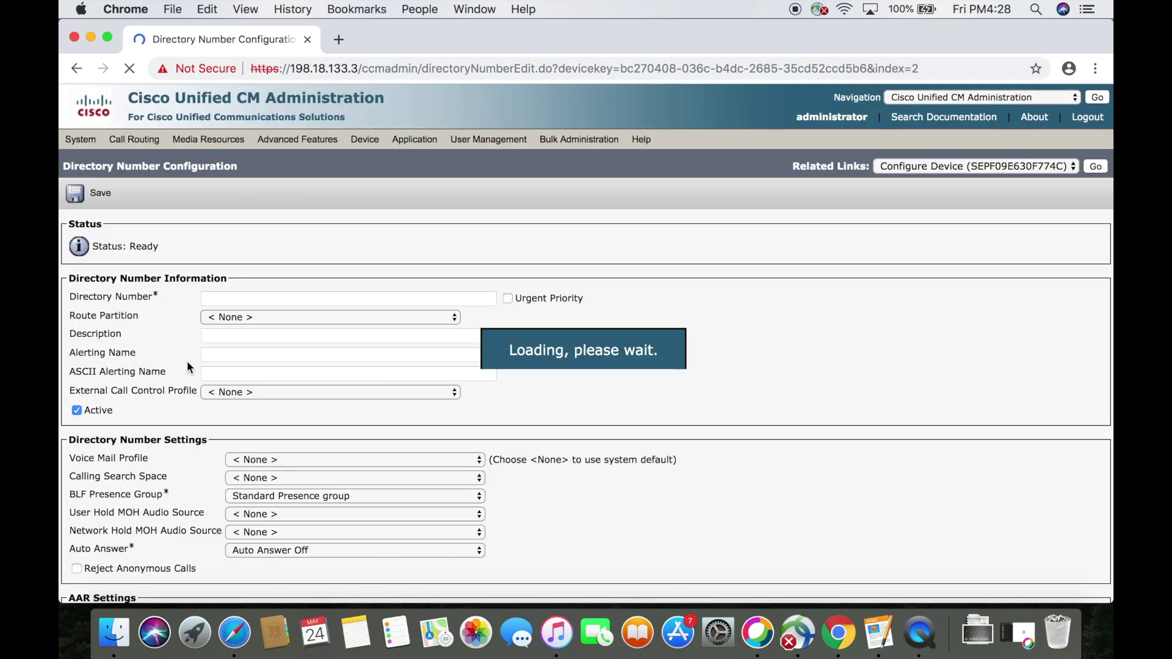
{"action": "left_click", "coordinate": [257, 301]}
{"action": "type", "text": "1002"}
{"action": "key", "text": "Tab"}
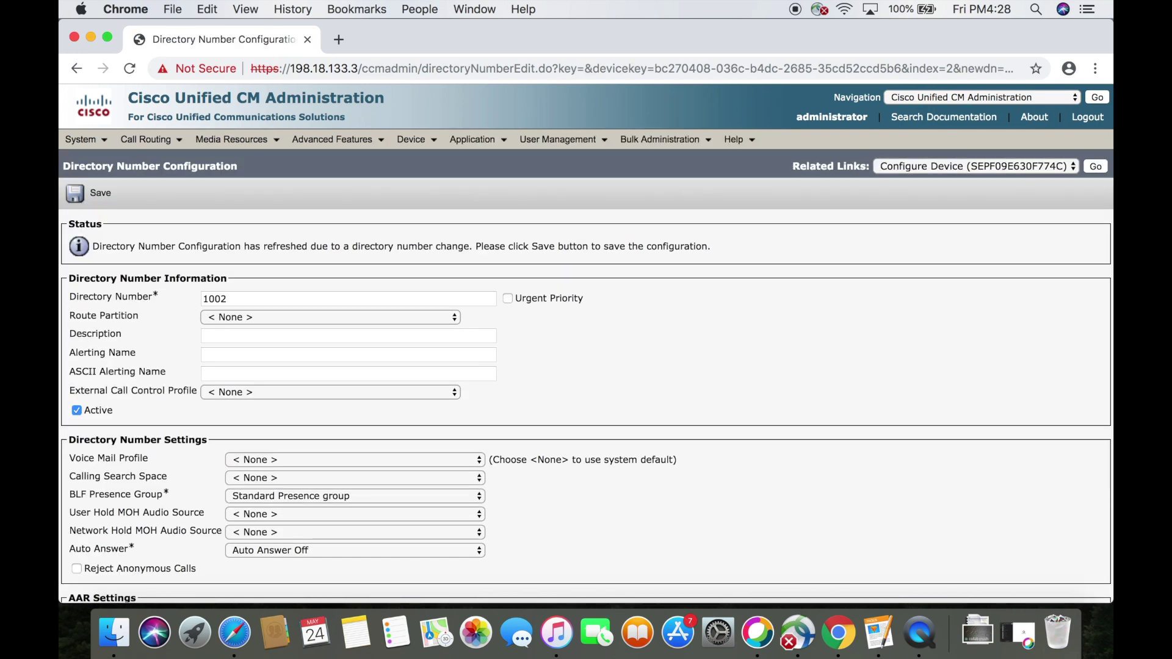
{"action": "left_click", "coordinate": [104, 197]}
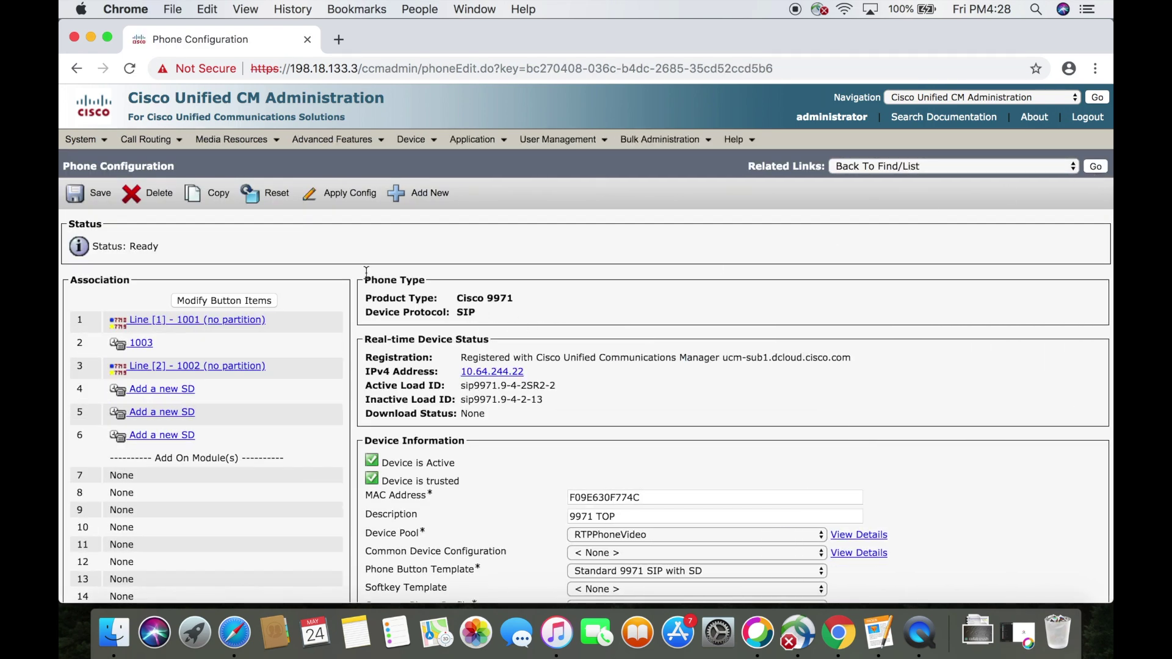
{"action": "left_click", "coordinate": [346, 193]}
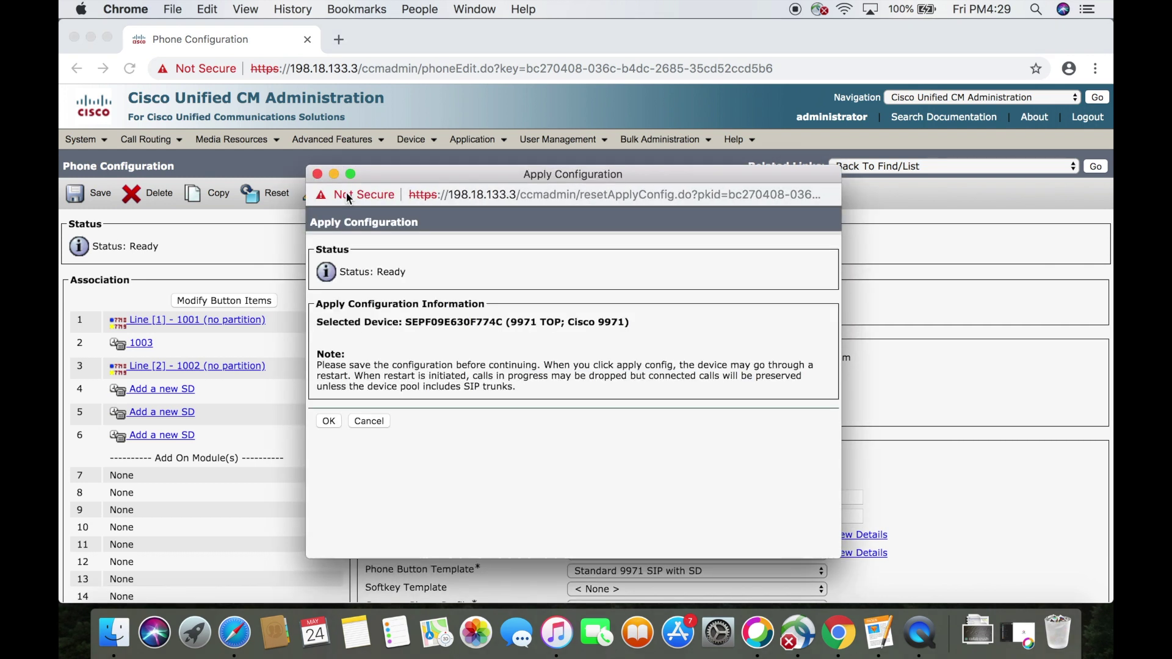